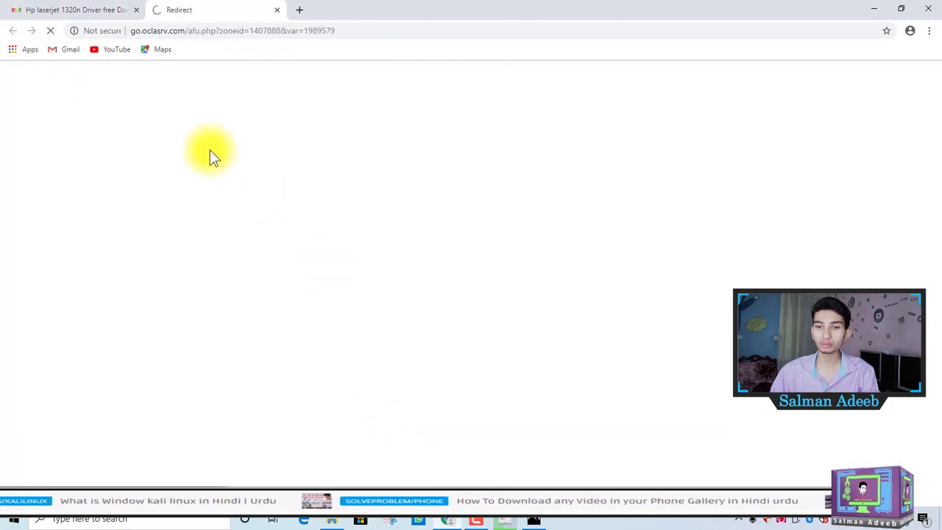
- Download the 64-bit HP LaserJet 1320n driver from the blog page, skipping the ad and accepting the Google Drive virus-scan notice
left_click(97, 8)
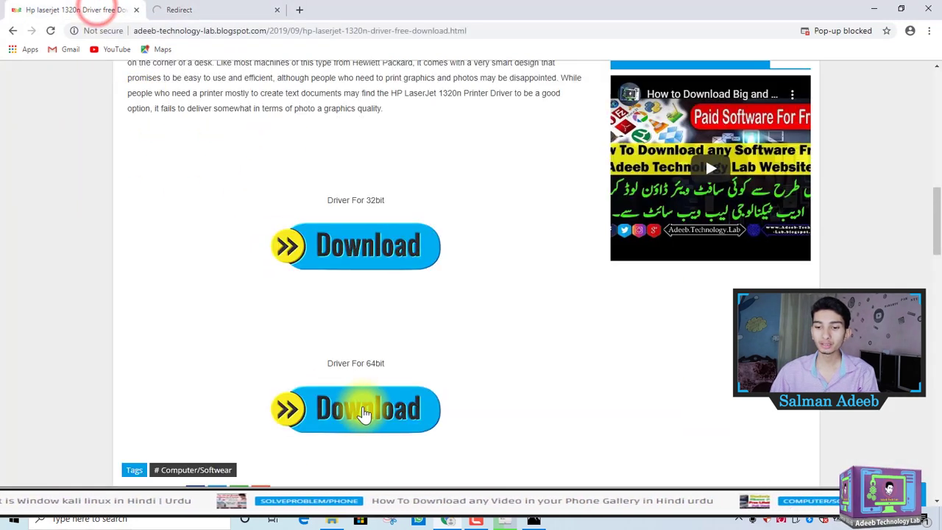
left_click(360, 407)
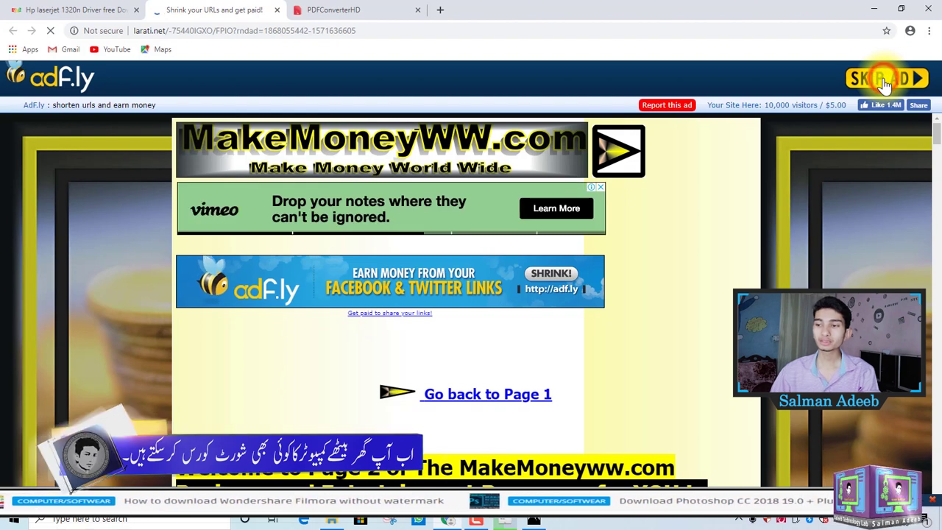
left_click(871, 82)
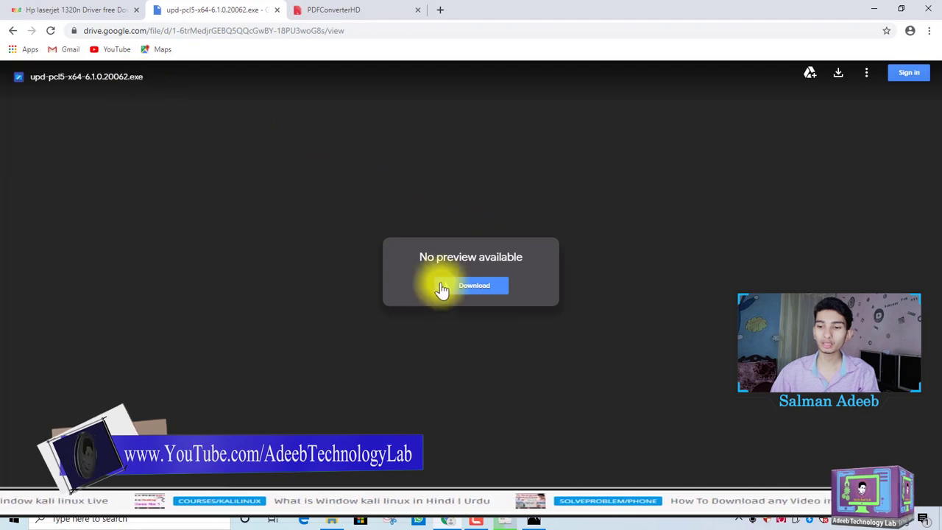
left_click(479, 289)
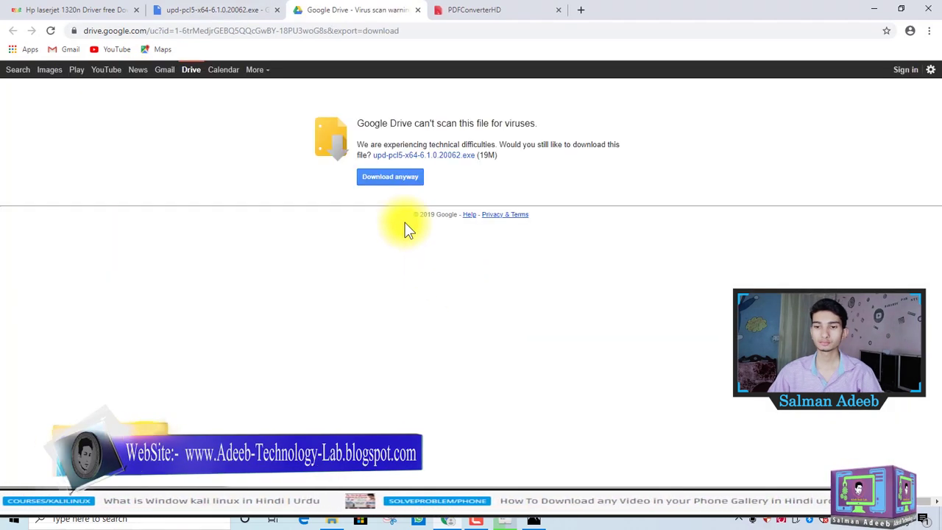
left_click(390, 176)
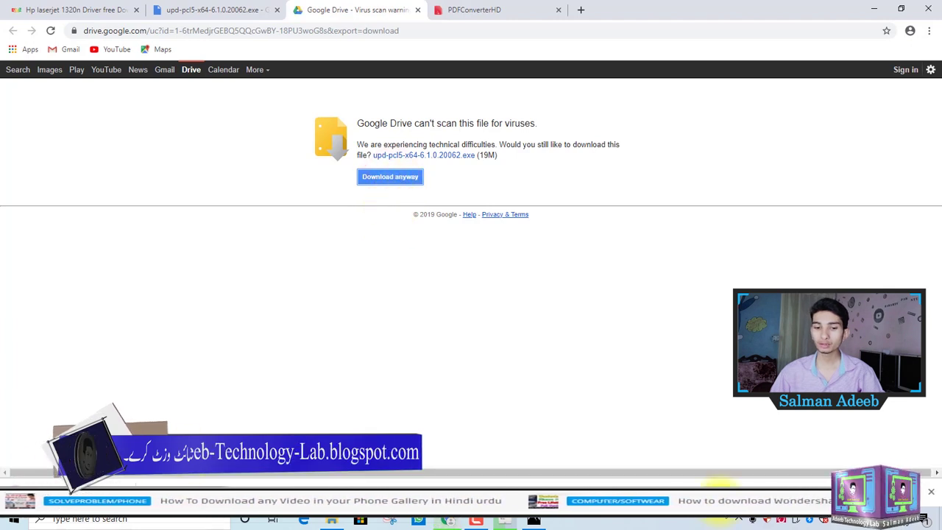
- Open the browser's download list and show upd-pcl5-x64-6.1.0.20062.exe in its folder
key("ctrl+j")
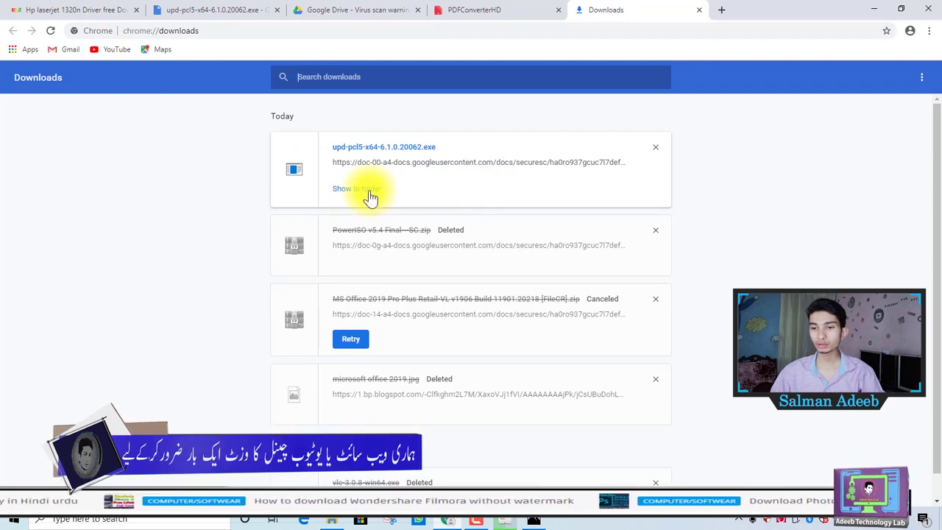
left_click(363, 190)
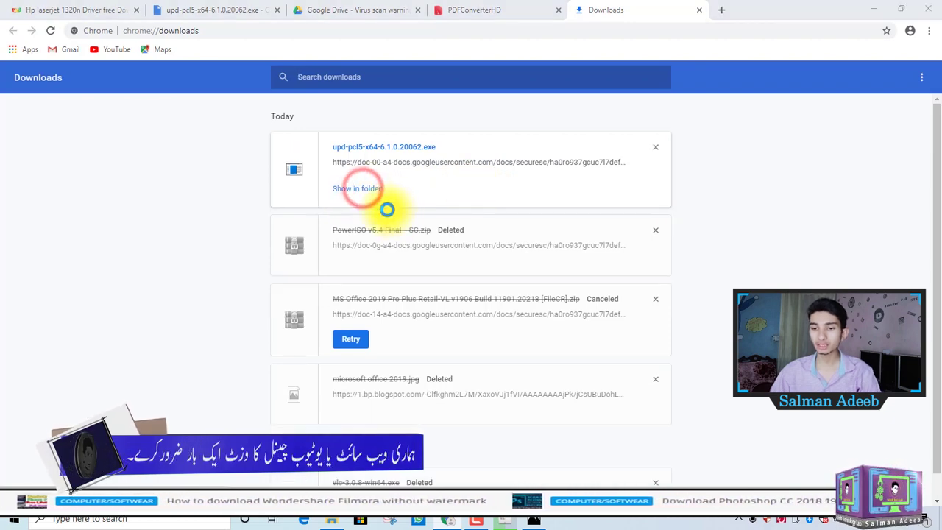
left_click(887, 56)
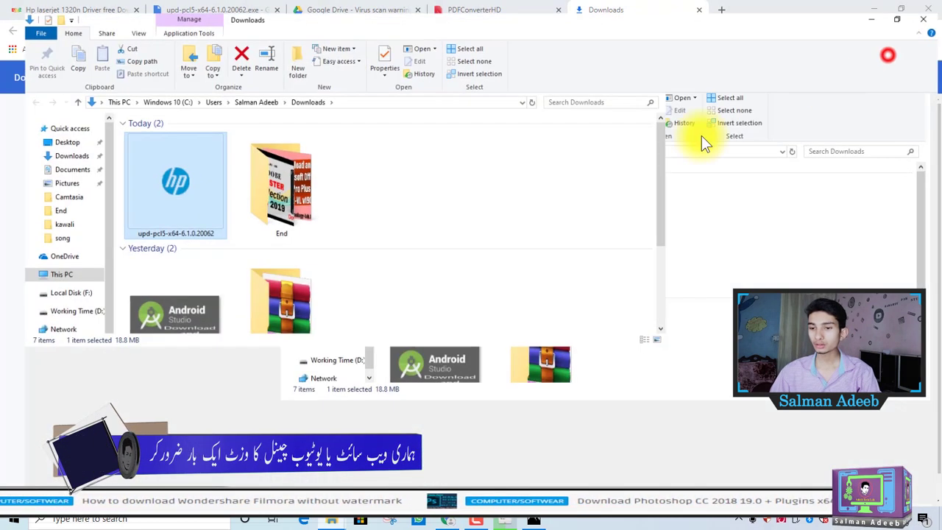
- Create a new folder in Downloads, move the HP driver installer into it and open that folder
left_click(443, 167)
key("ctrl+shift+n")
key("Return")
left_click_drag(147, 172, 254, 177)
double_click(171, 163)
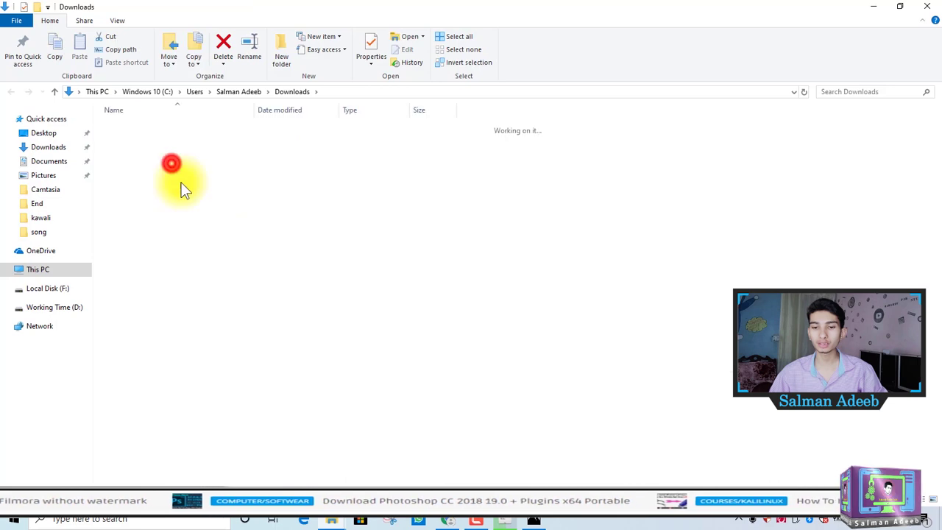
- Run upd-pcl5-x64-6.1.0.20062 and unzip its files to the default folder, dismissing the resulting messages
left_click(157, 129)
double_click(158, 130)
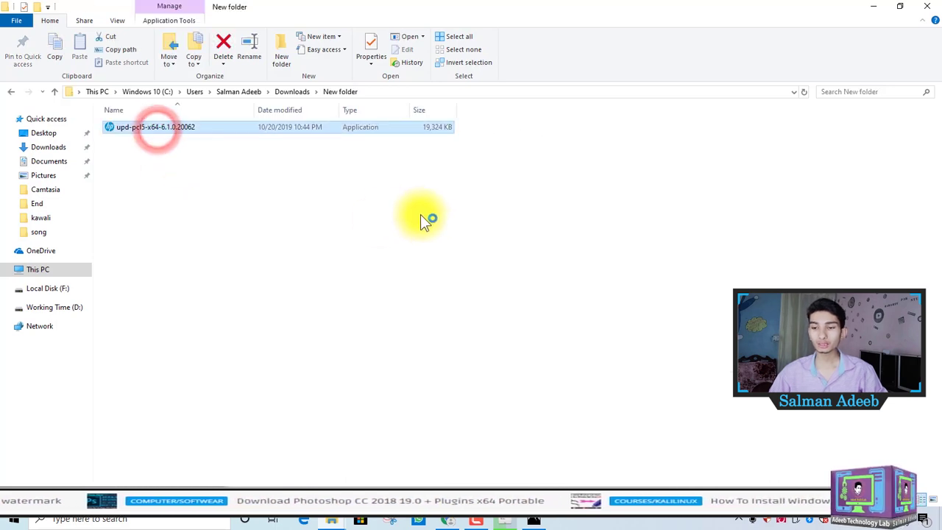
left_click(517, 271)
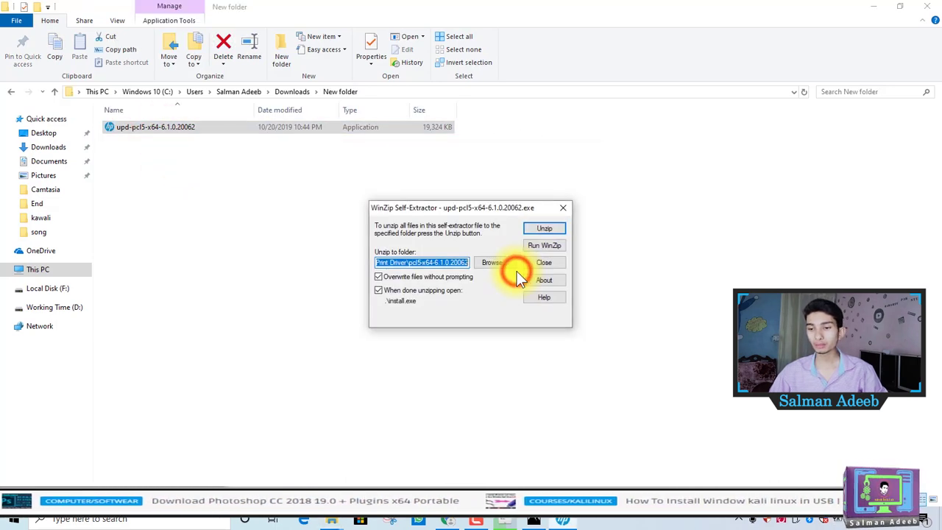
left_click(545, 231)
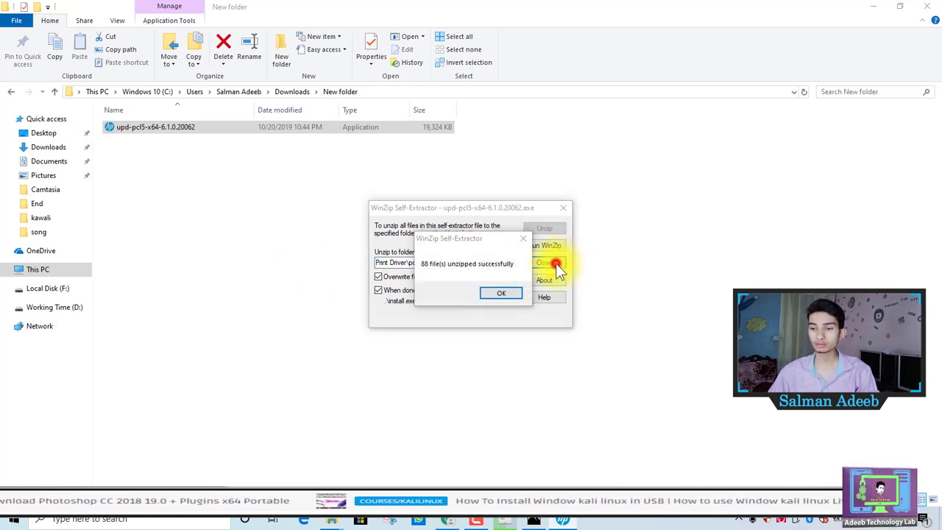
left_click(501, 293)
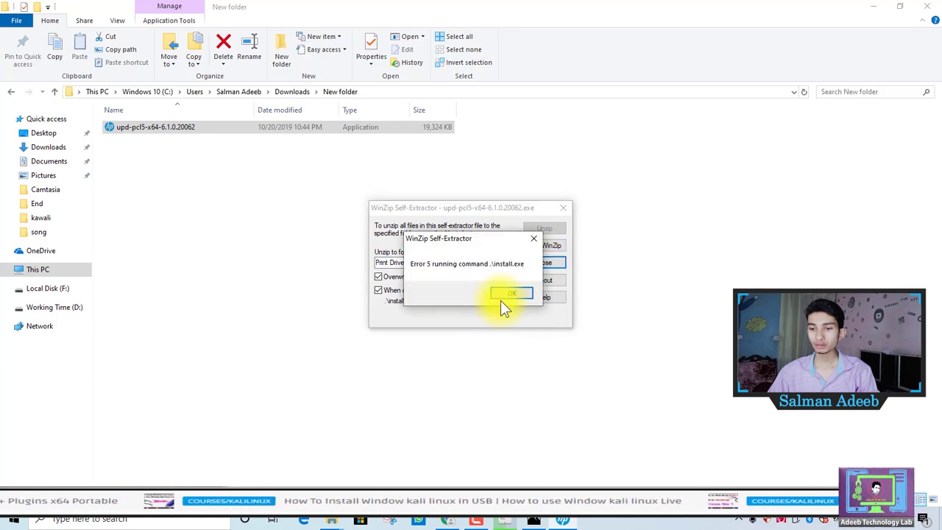
left_click(502, 296)
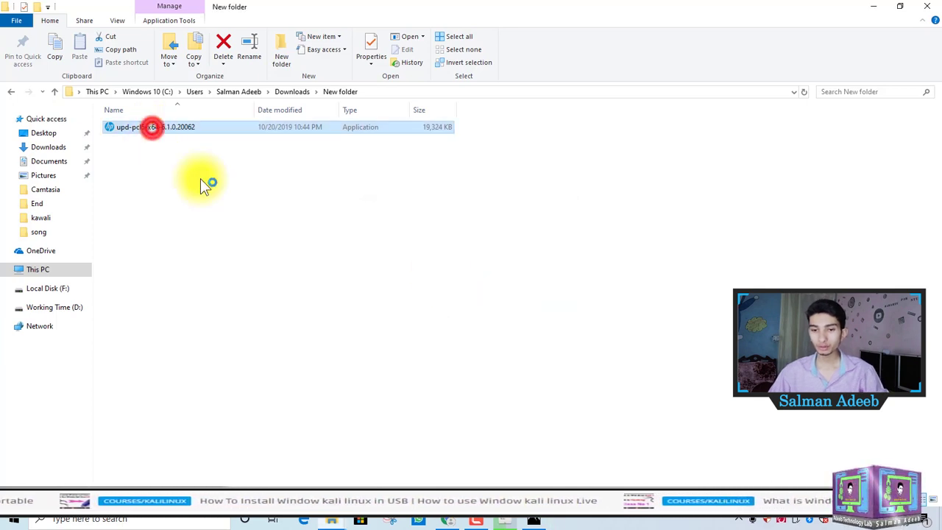
- Reopen the self-extractor, copy its unzip destination path and close it without extracting again
double_click(157, 136)
left_click(520, 271)
left_click(409, 262)
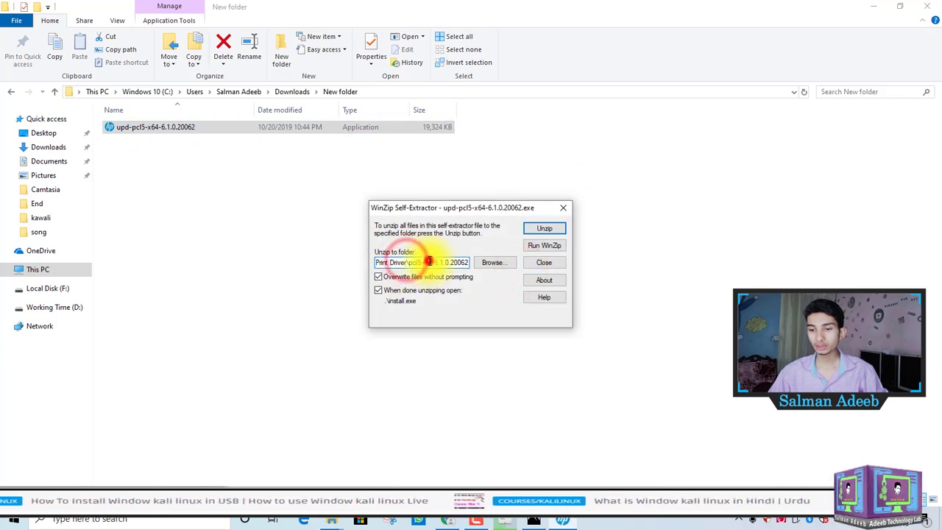
double_click(429, 262)
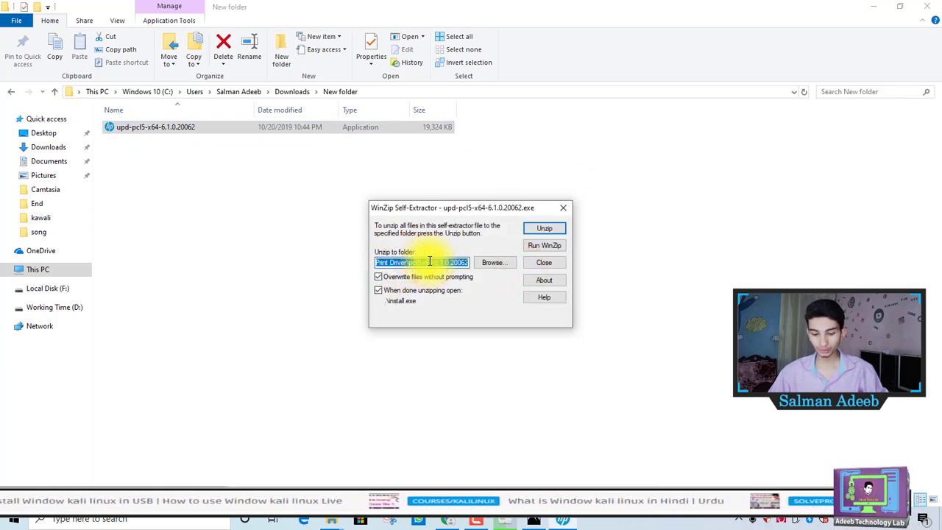
left_click(563, 208)
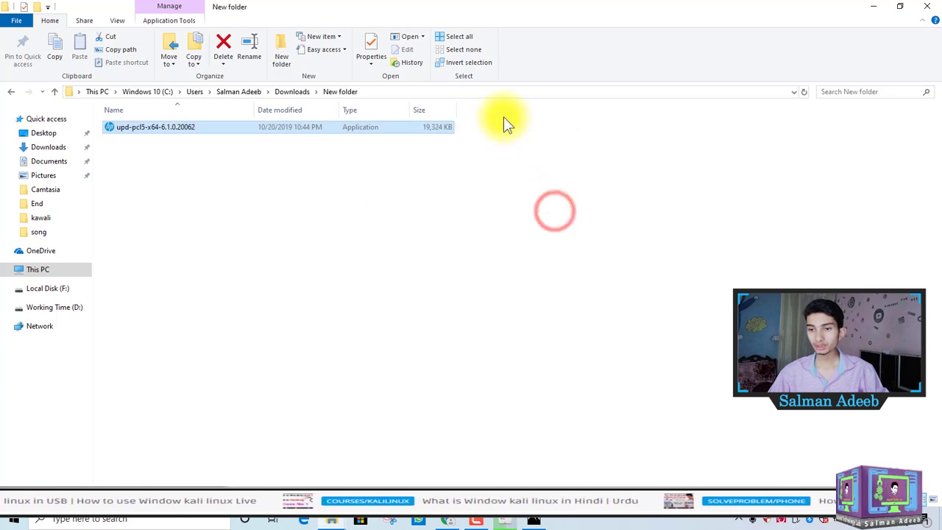
- Go directly to C:\HP Universal Print Driver\pcl5-x64-6.1.0.20062 by its path, and close the folder window
left_click(474, 91)
type("c:\\HP Universal Print Driver\\pcl5-x64-6.1.0.20062")
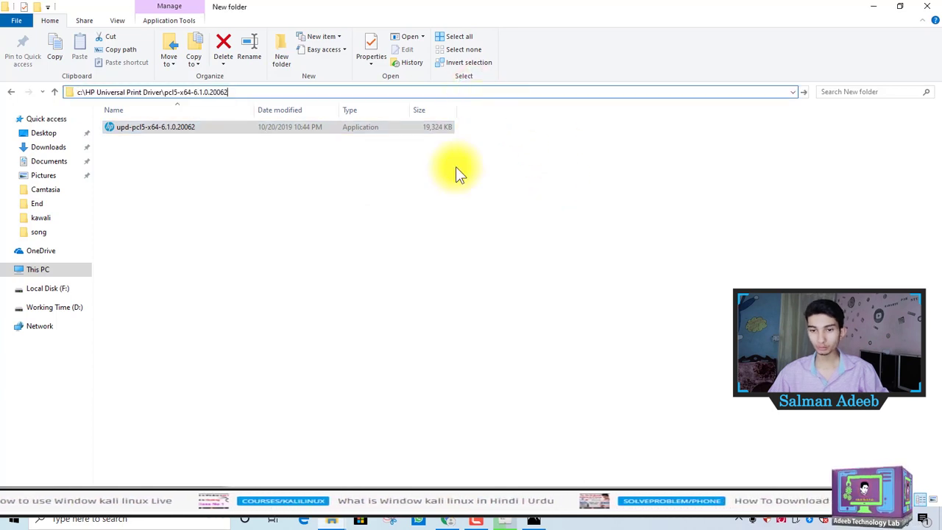
key("Return")
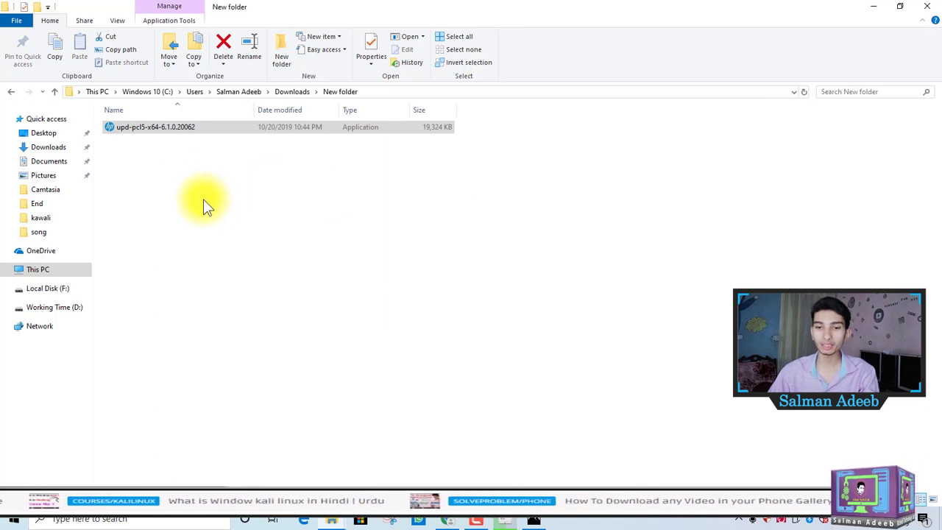
left_click(415, 93)
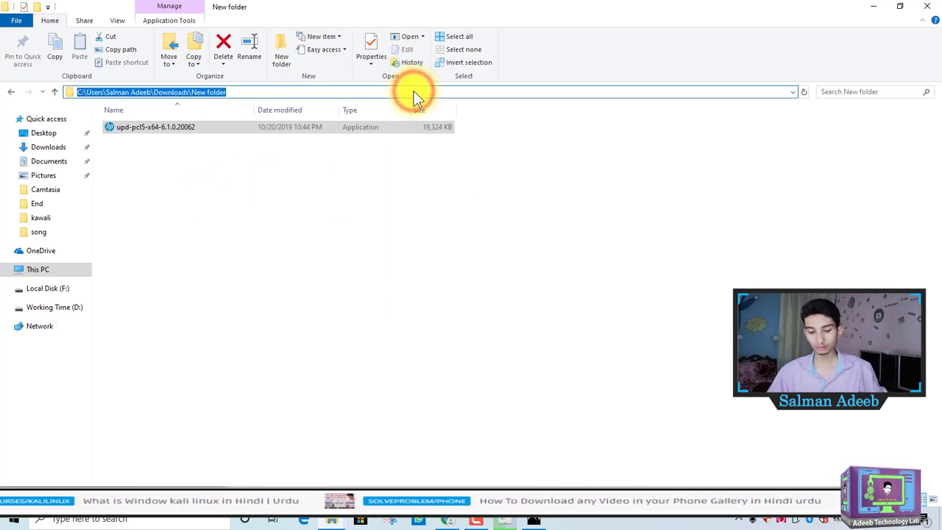
type("C:\\HP Universal Print Driver\\pcl5-x64-6.1.0.20062")
key("Return")
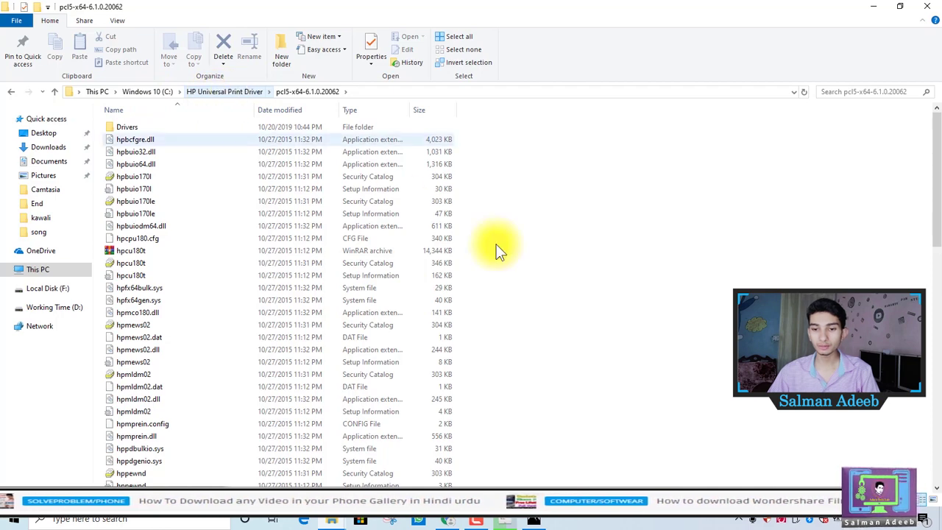
left_click(617, 258)
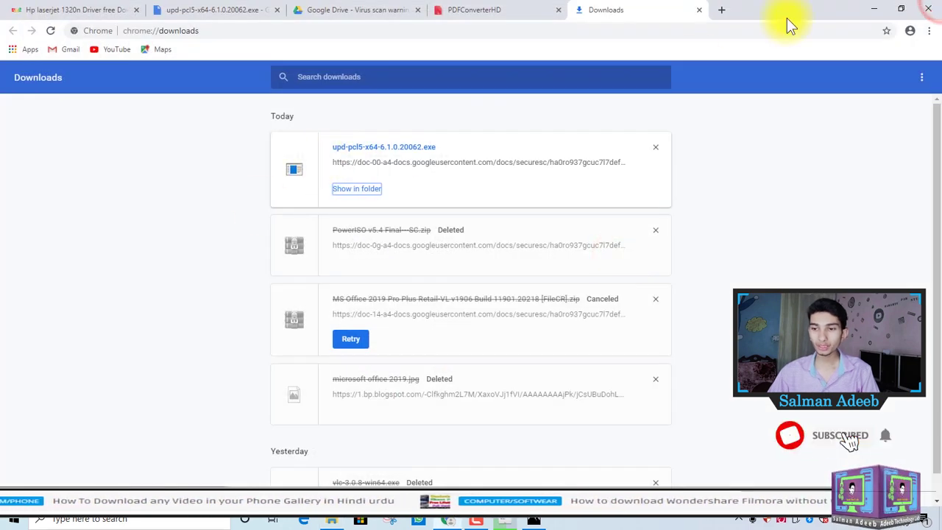
- Minimize the browser and browse from This PC to pcl5-x64-6.1.0.20062 inside HP Universal Print Driver on the C: drive
left_click(878, 7)
double_click(29, 89)
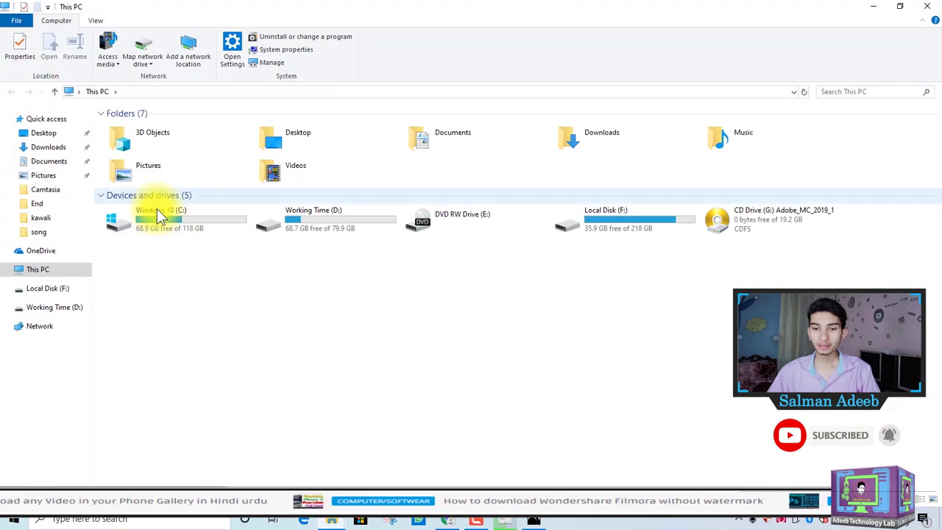
left_click(171, 215)
double_click(171, 215)
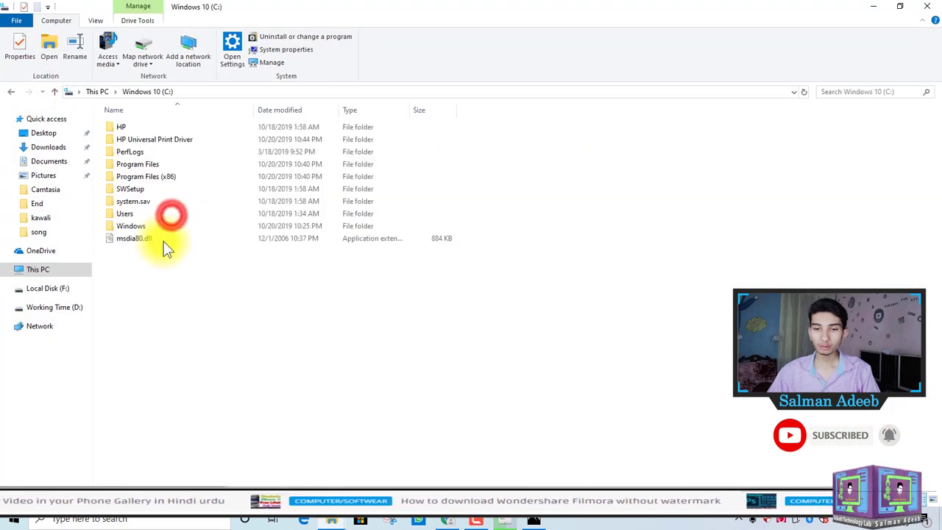
double_click(178, 139)
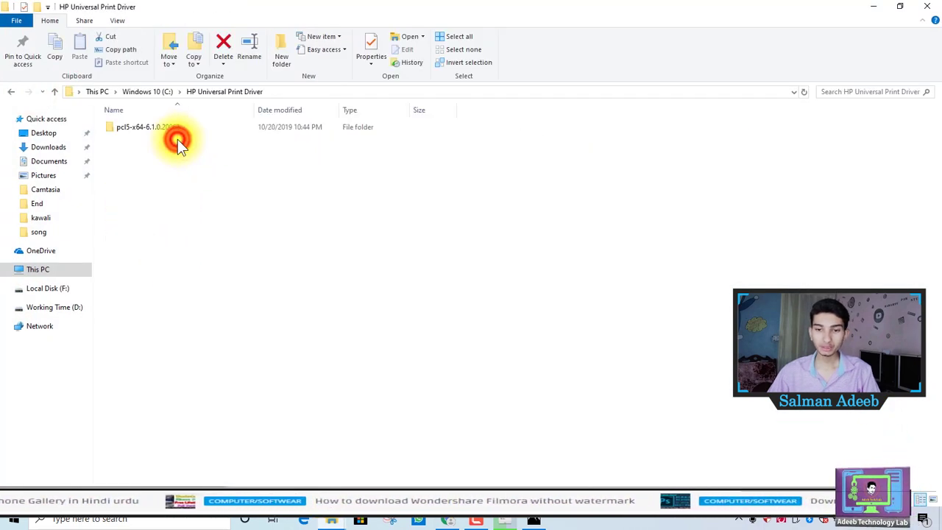
left_click(159, 126)
double_click(159, 126)
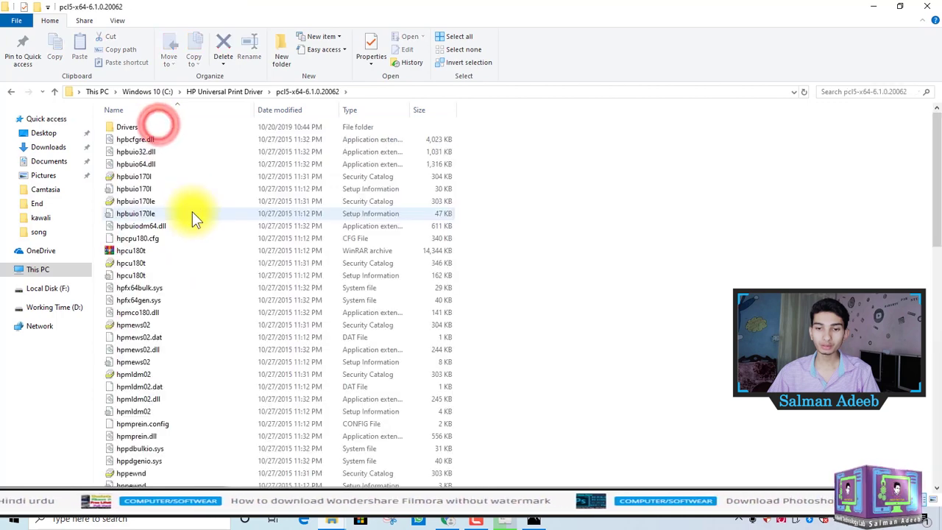
- Launch the Install application in the driver folder and accept the HP Universal Printing license agreement
scroll(183, 281, "down", 10)
left_click(127, 190)
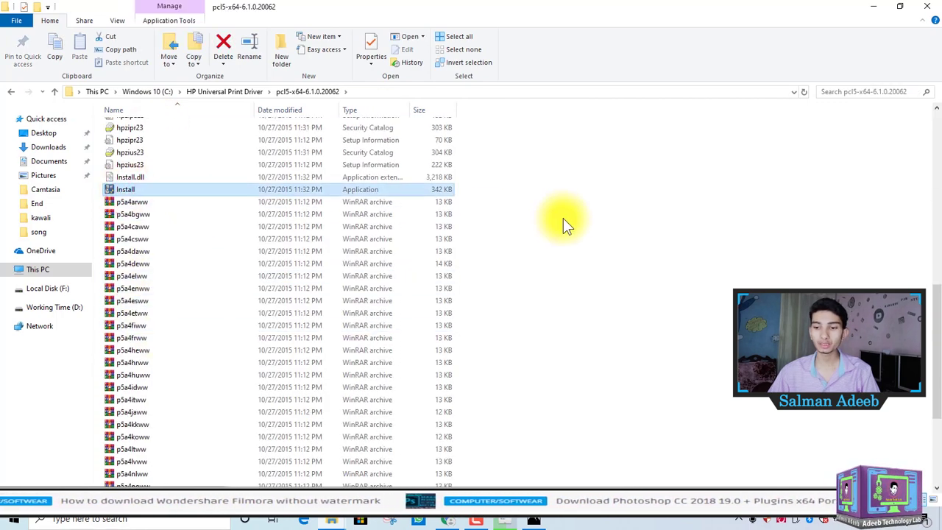
key("Return")
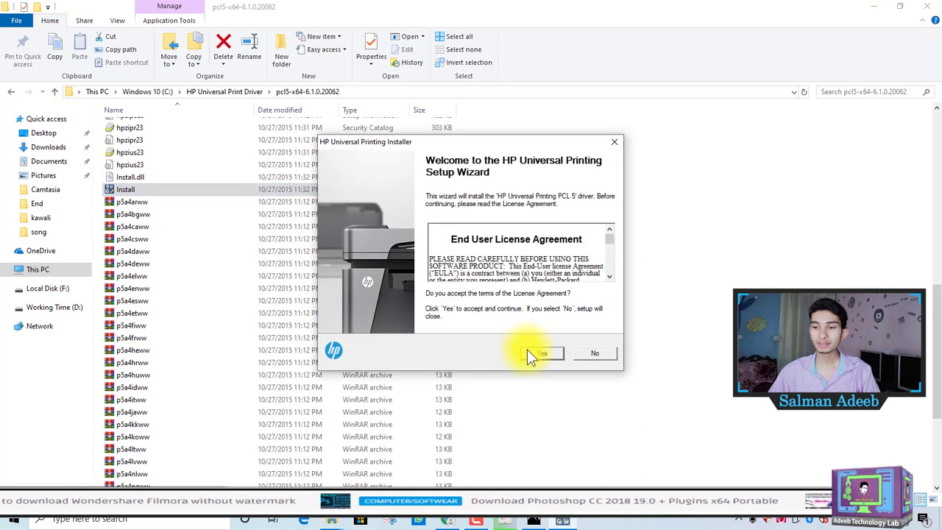
left_click(537, 355)
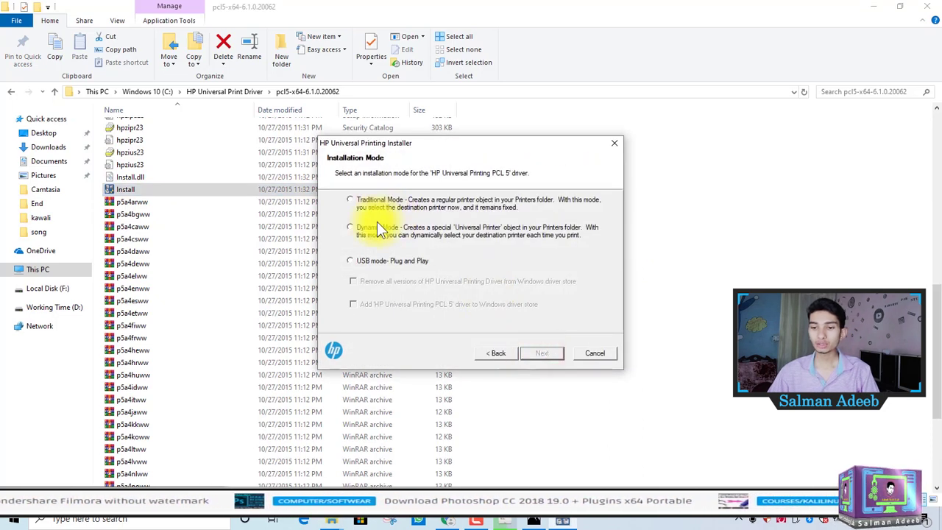
- Choose Traditional Mode as the installation mode and continue to the printer setup
left_click(369, 260)
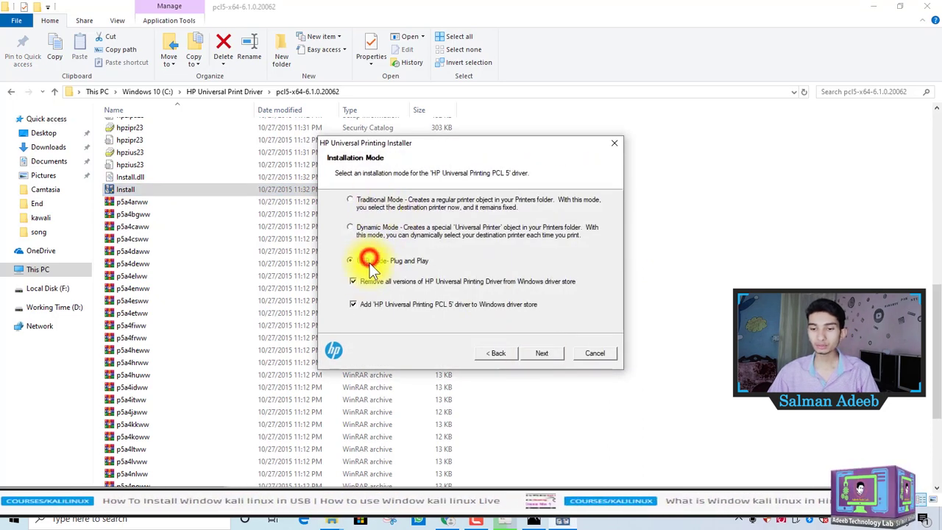
left_click(379, 203)
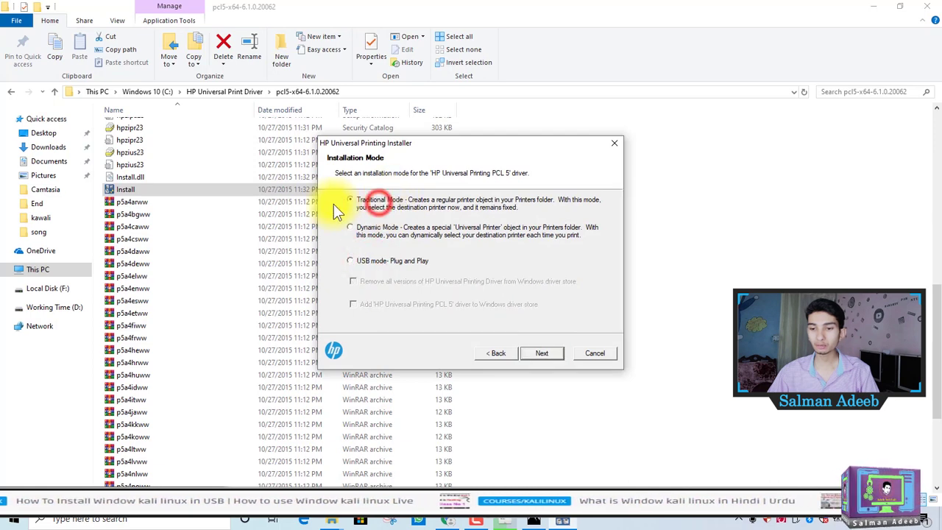
left_click(543, 353)
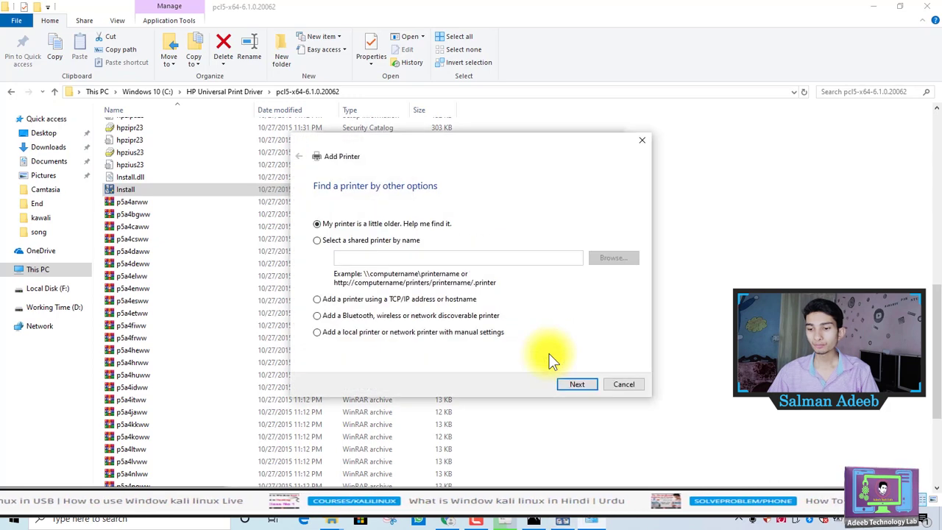
- Search for the printer with the option "My printer is a little older. Help me find it." and stop the search
left_click(343, 333)
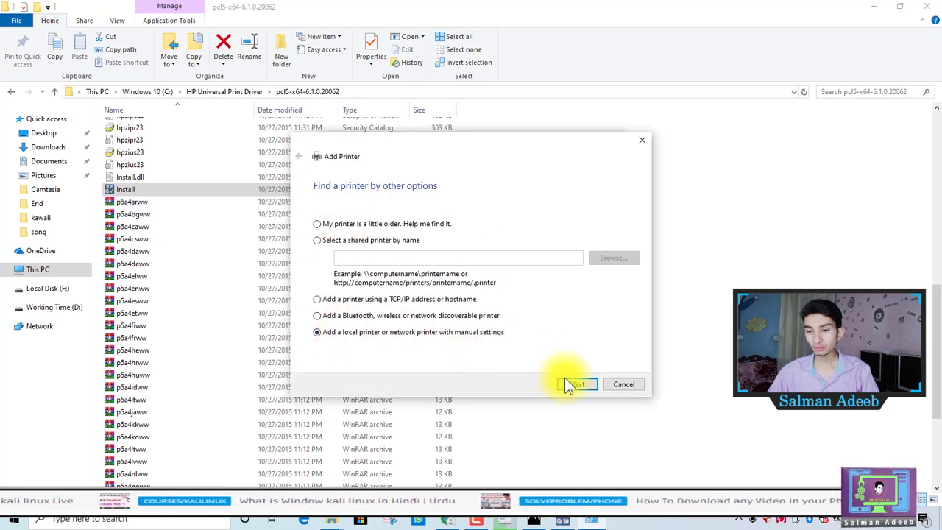
left_click(321, 224)
left_click(583, 384)
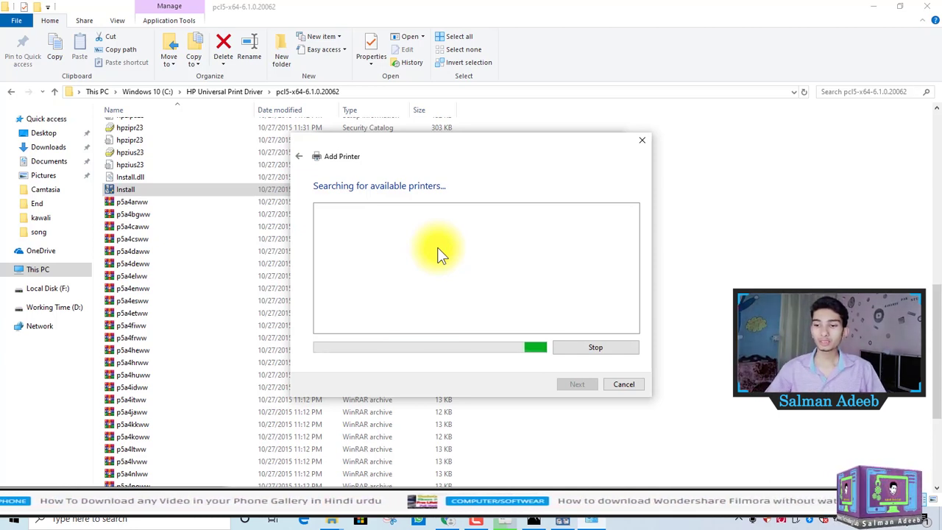
left_click(605, 350)
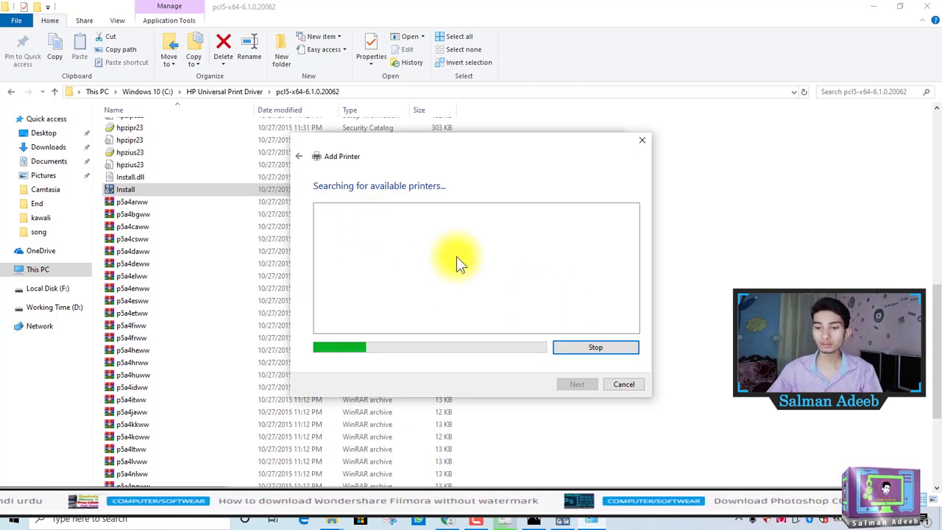
- Cancel the printer search and restart the Install application, accepting the HP Universal Printing license agreement
left_click(617, 381)
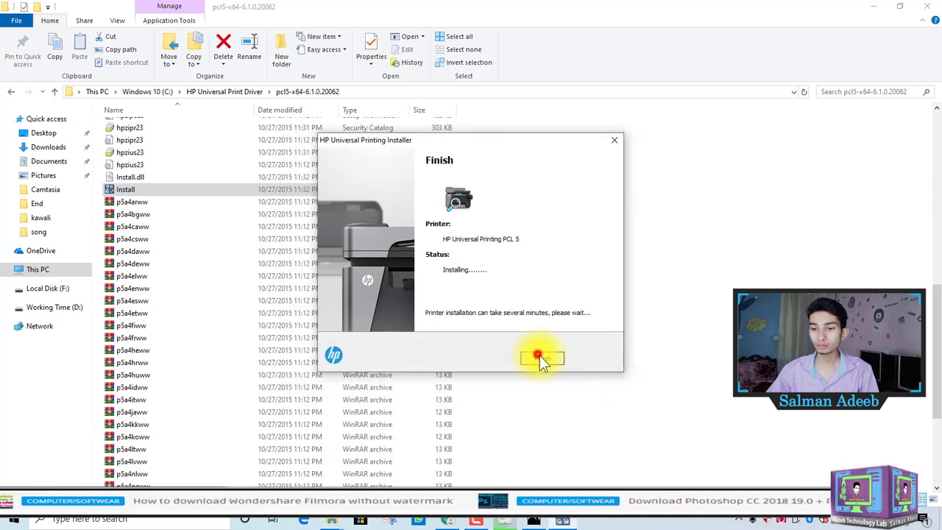
left_click(538, 355)
left_click(186, 193)
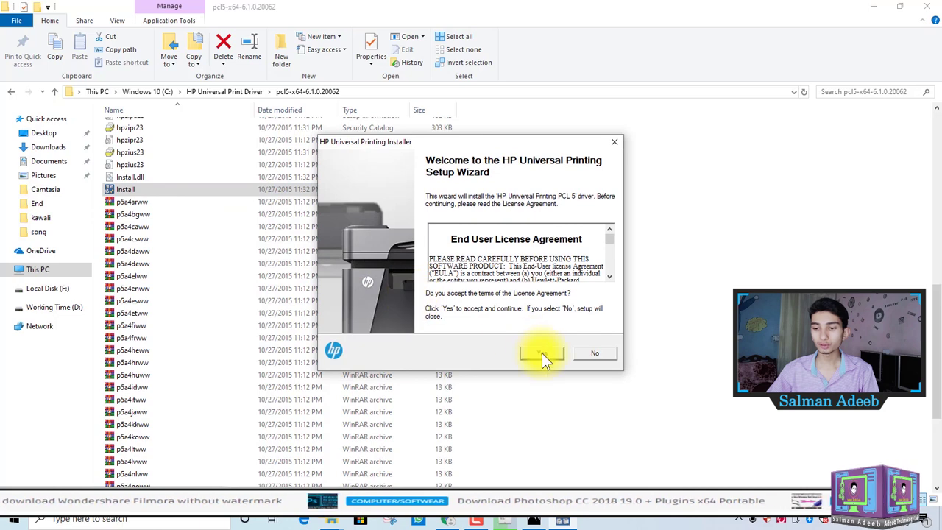
left_click(541, 354)
- Choose Traditional Mode and search for the printer with "My printer is a little older. Help me find it.", repeating the search once
left_click(393, 201)
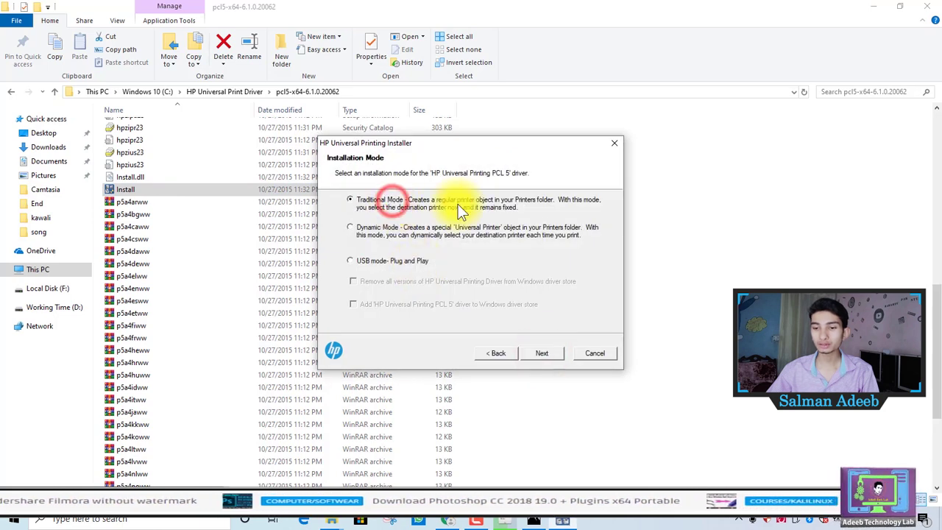
left_click(542, 354)
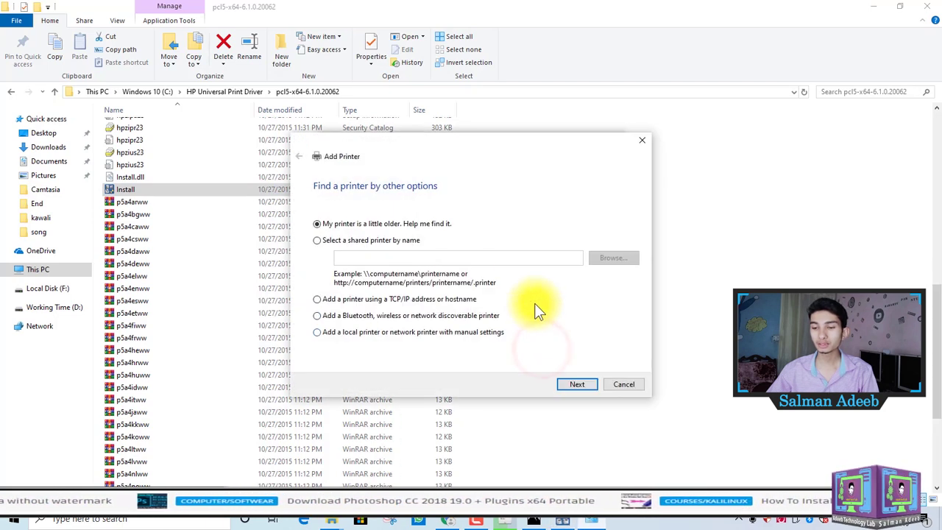
left_click(576, 385)
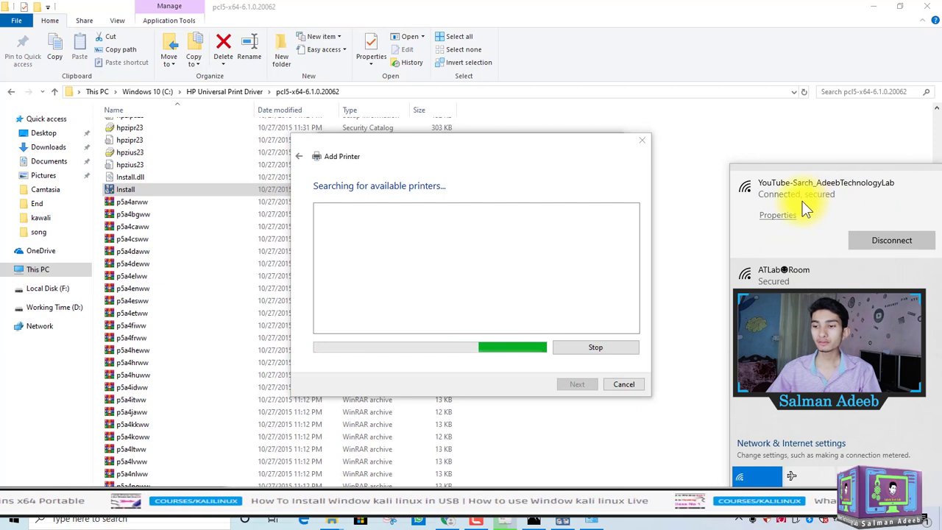
left_click(505, 164)
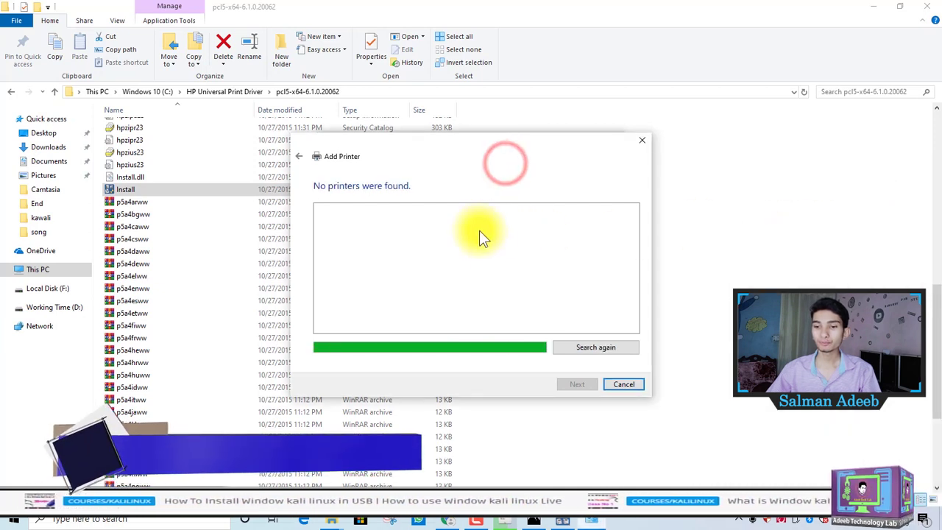
left_click(597, 349)
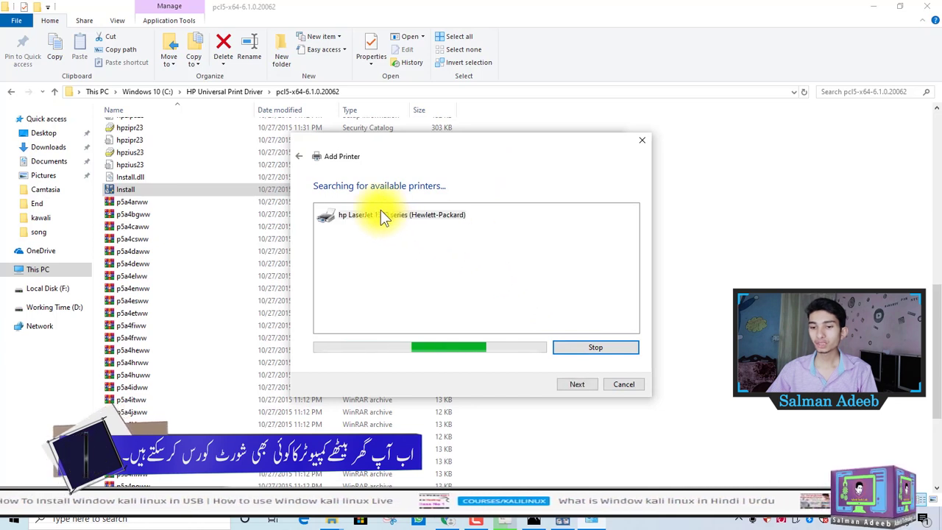
- Select hp LaserJet 1320 series (Hewlett-Packard) and assign it the HP Universal Printing PCL 5 driver
left_click(363, 214)
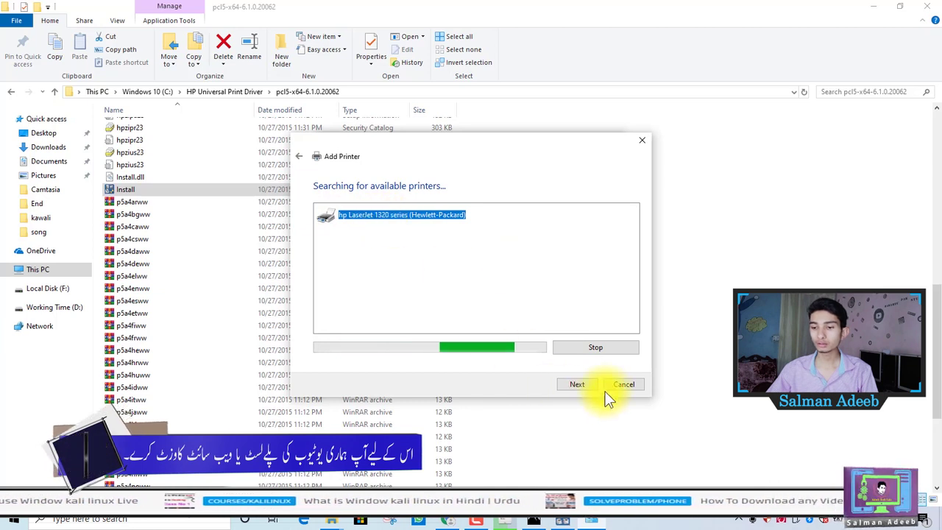
left_click(579, 383)
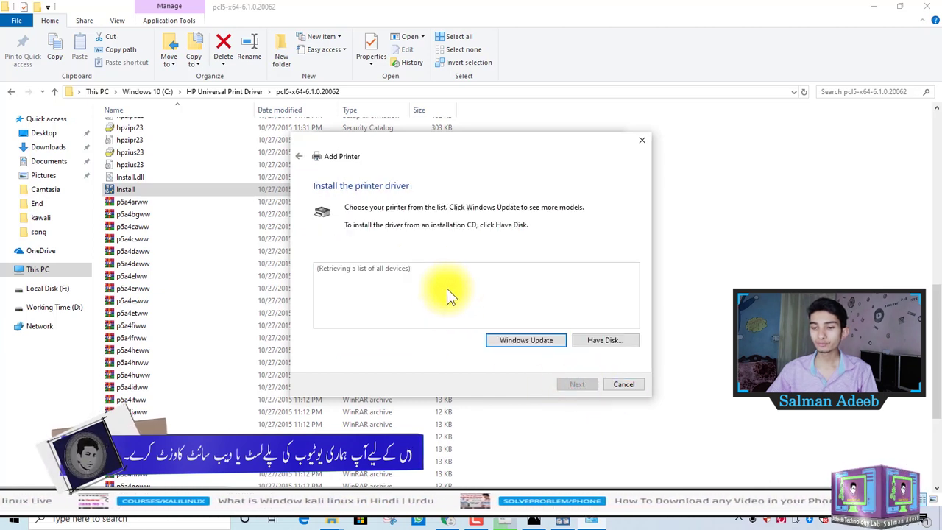
left_click(363, 284)
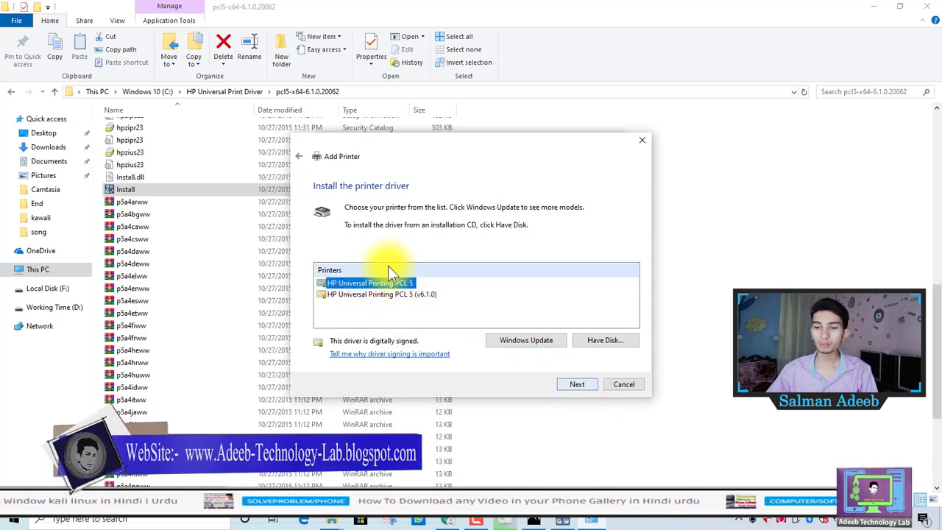
left_click(588, 386)
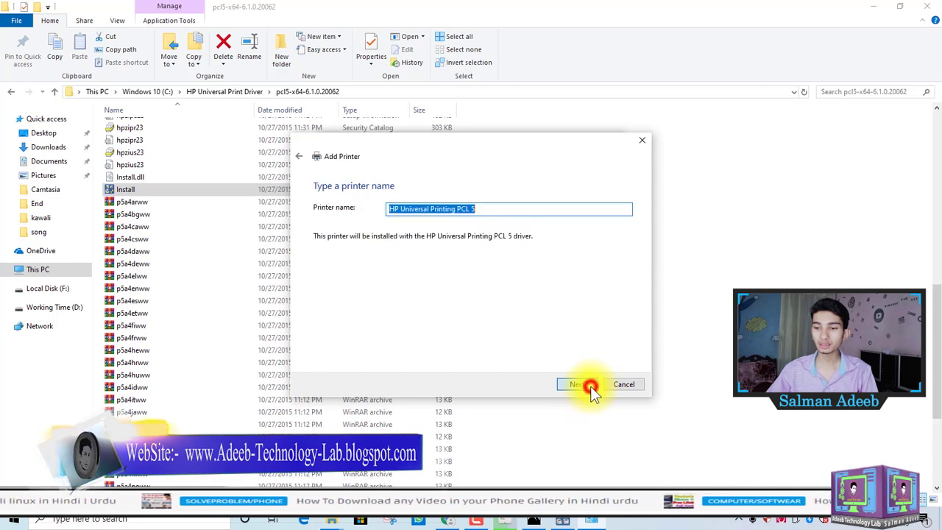
- Name the printer HP 1320n and continue with the installation
left_click_drag(480, 209, 420, 206)
left_click(479, 208)
mouse_move(480, 207)
left_mouse_down()
mouse_move(399, 209)
mouse_move(494, 210)
left_mouse_up()
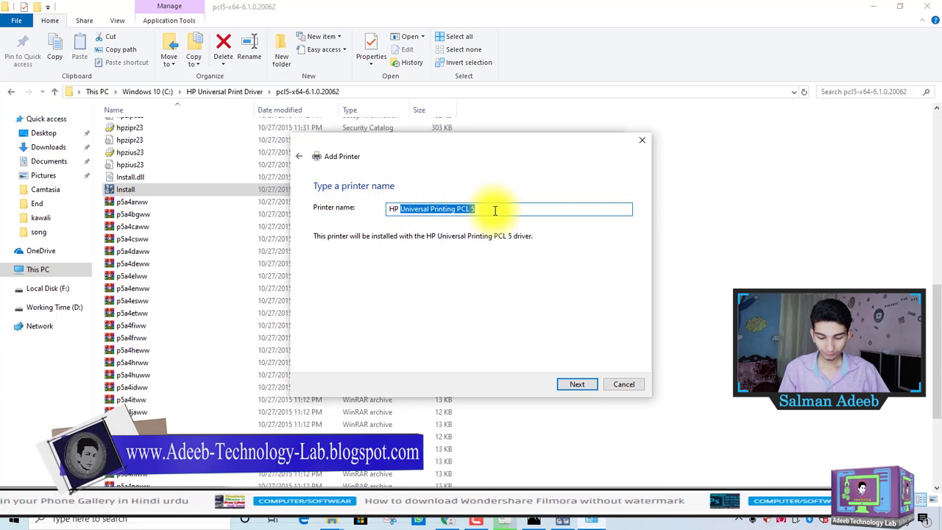
type("132")
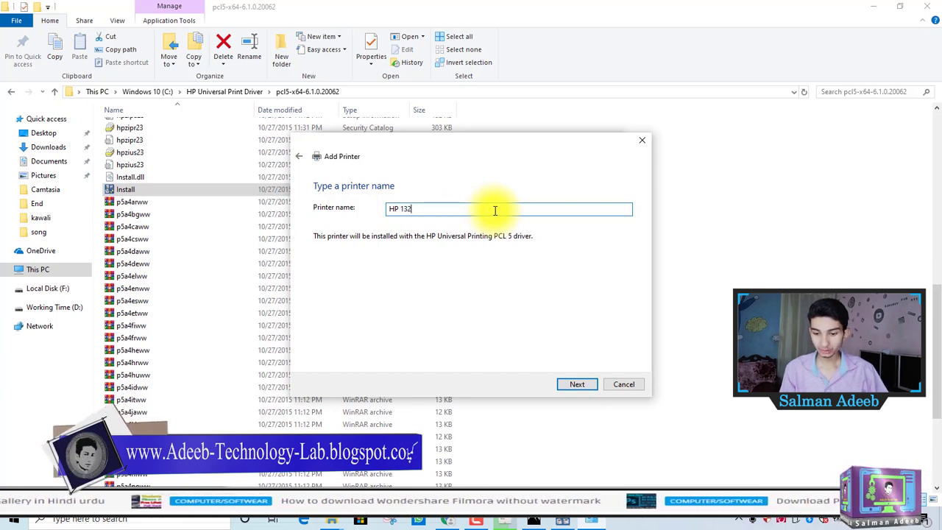
type("0n")
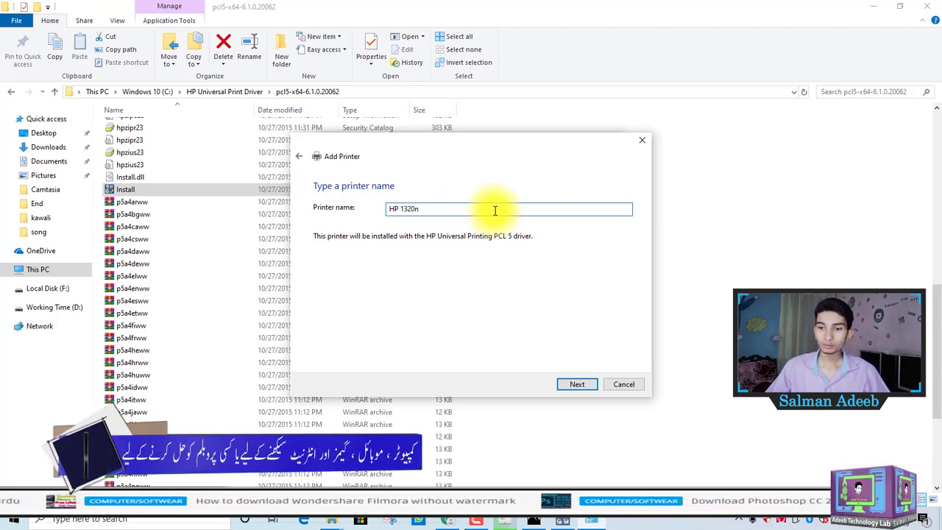
left_click(467, 268)
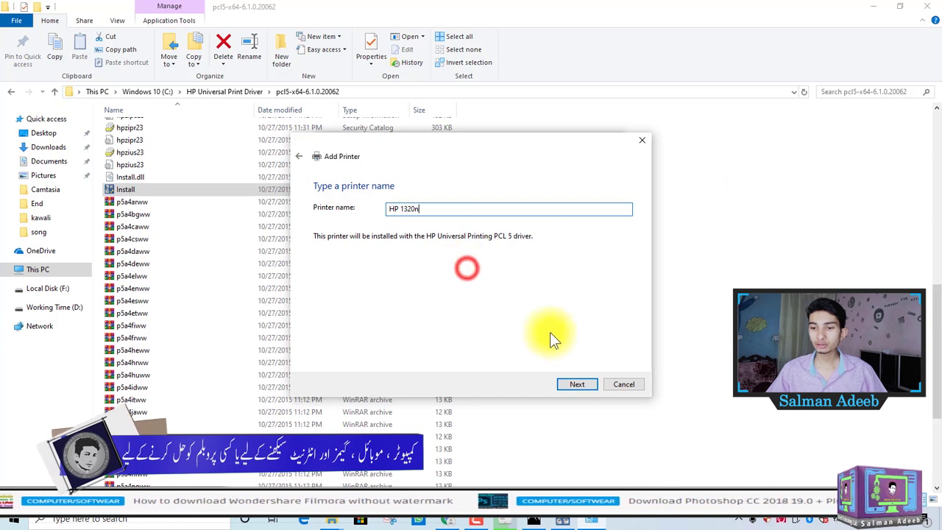
left_click(577, 384)
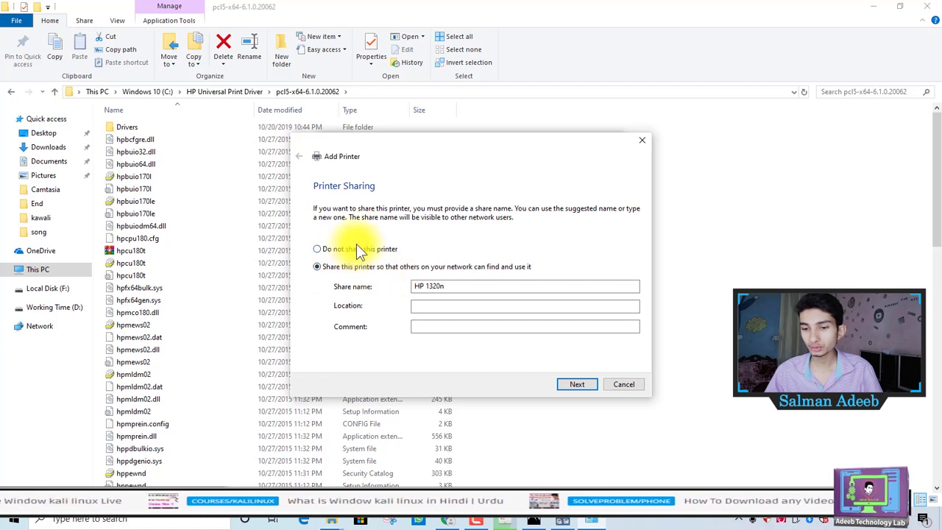
- Share the printer with other network users under the share name HP 1320n
left_click(361, 248)
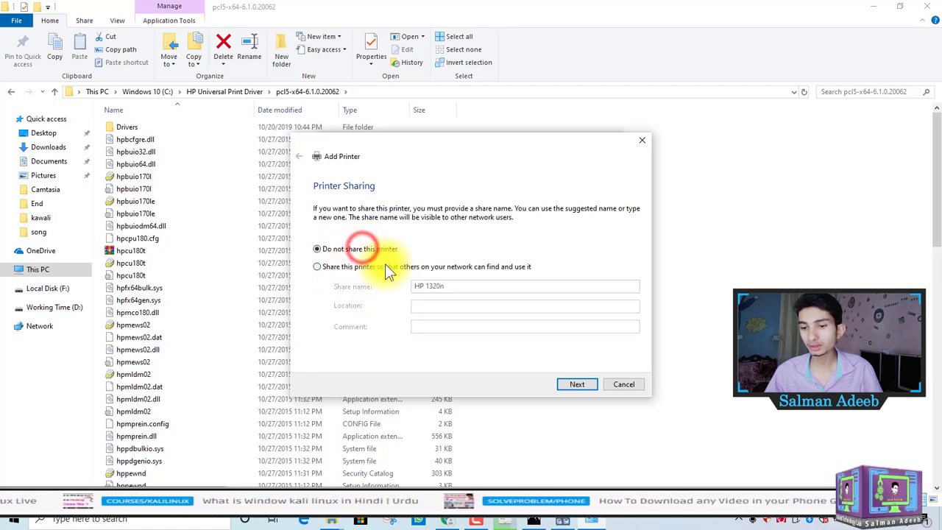
left_click(381, 266)
left_click(577, 383)
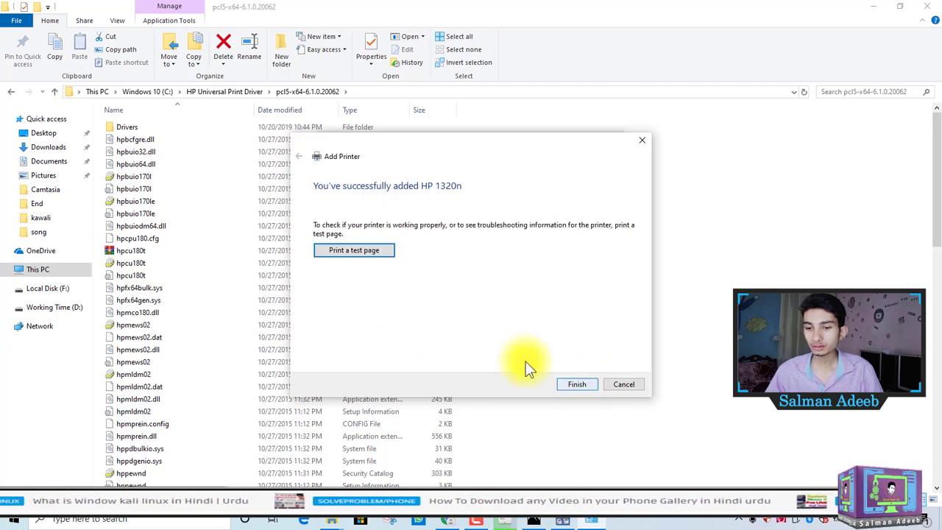
- Print a test page and finish the Add Printer wizard, dismissing the HP Printer Driver privacy settings
left_click(357, 251)
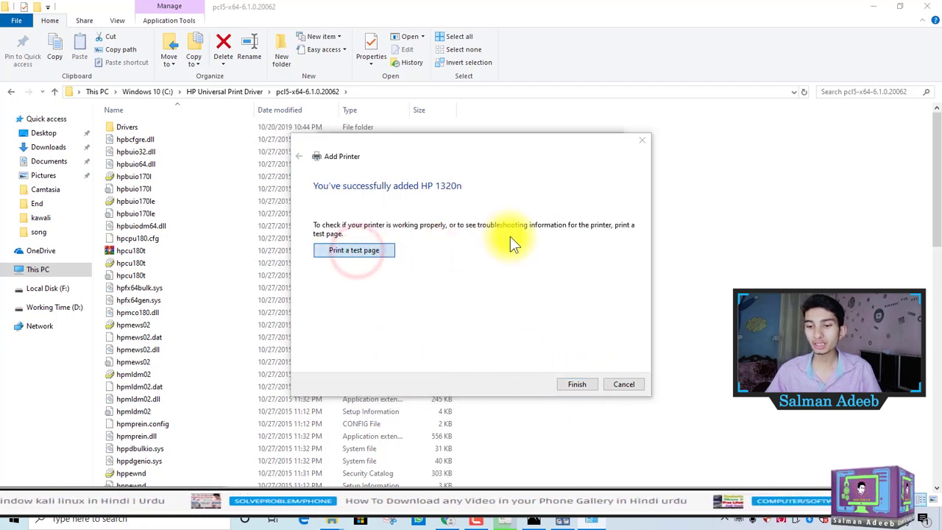
left_click(555, 289)
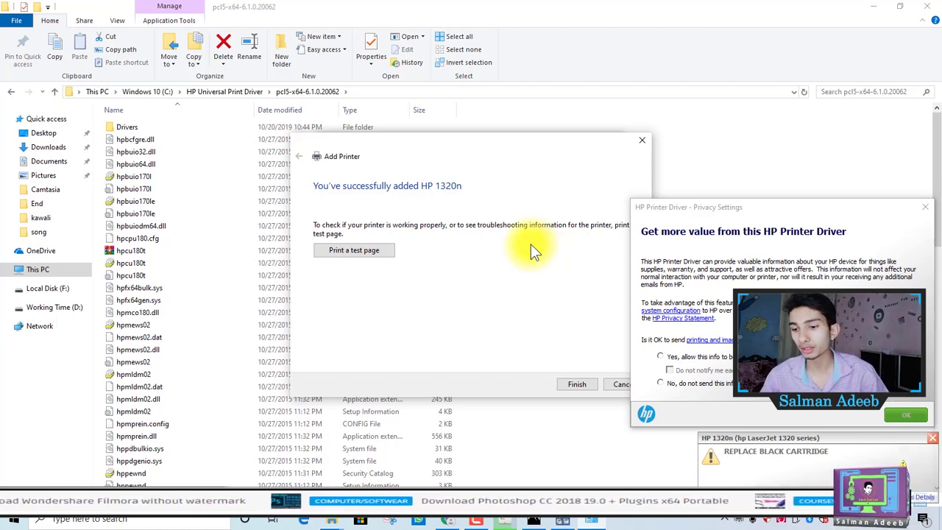
left_click(573, 385)
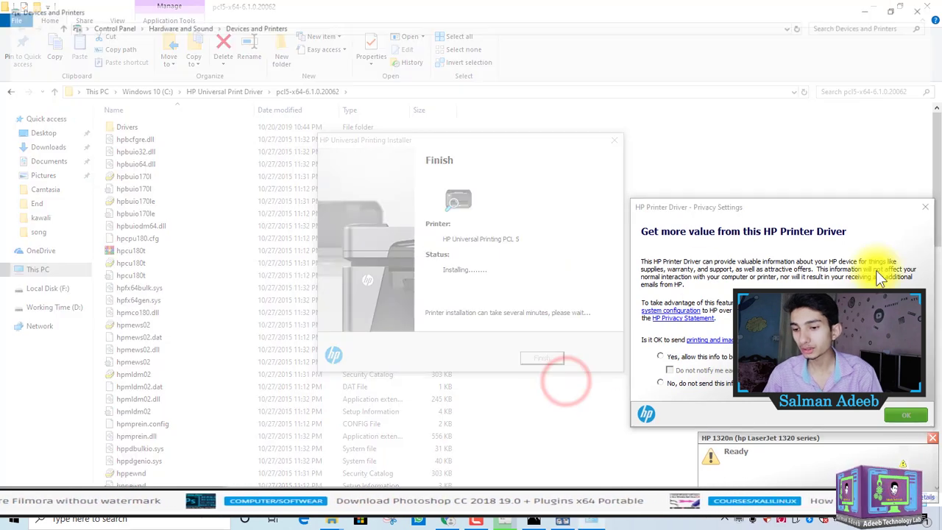
left_click(925, 205)
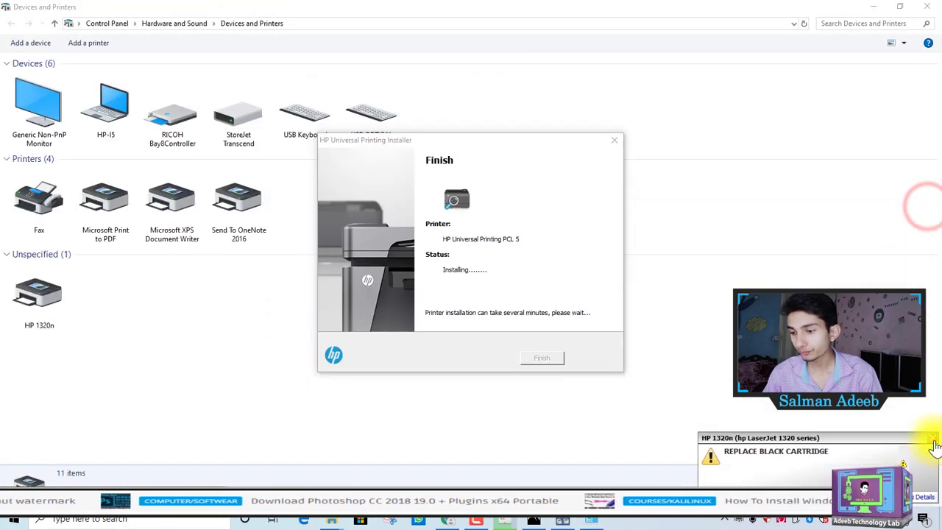
- Finish the HP Universal Printing Installer and check the HP 1320n entry in Devices and Printers
left_click(41, 292)
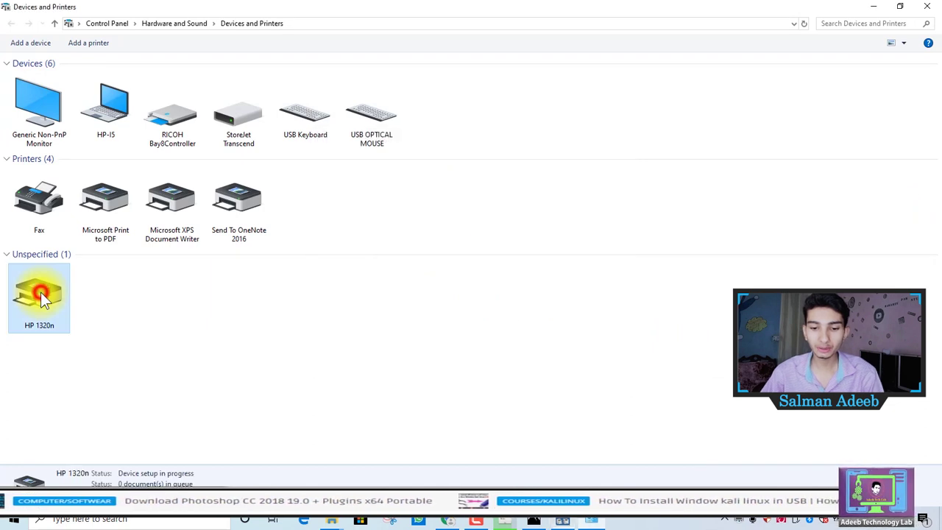
left_click(564, 520)
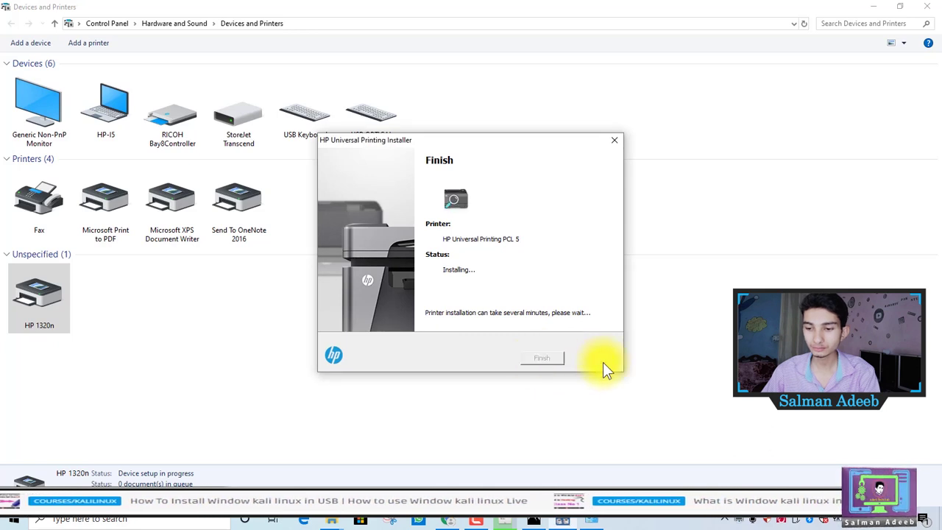
left_click(550, 357)
left_click(307, 360)
left_click(39, 298)
left_click(273, 324)
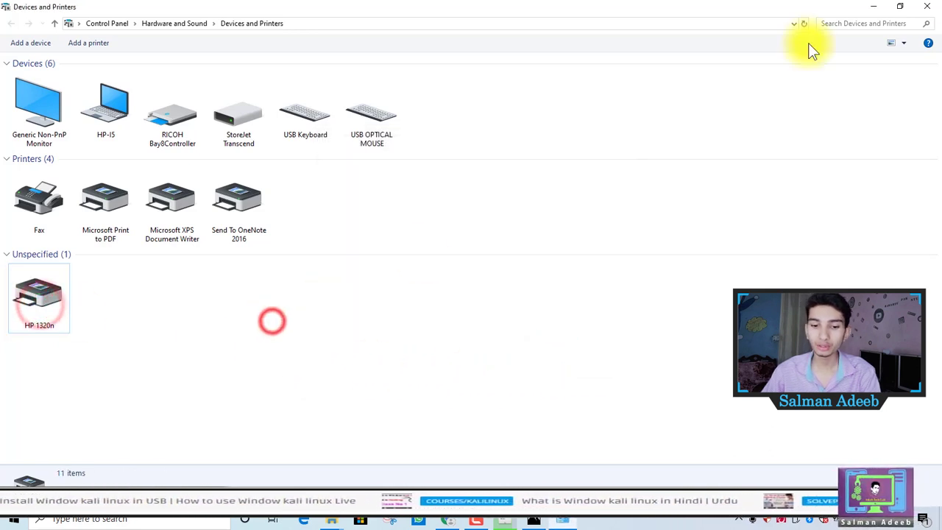
- Close Devices and Printers and refresh the desktop
left_click(671, 242)
key("super+d")
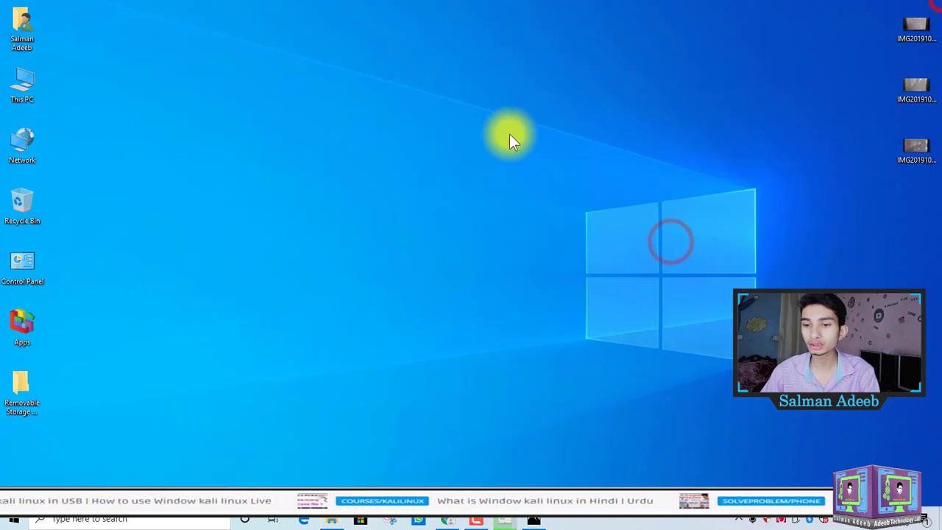
right_click(298, 112)
left_click(322, 149)
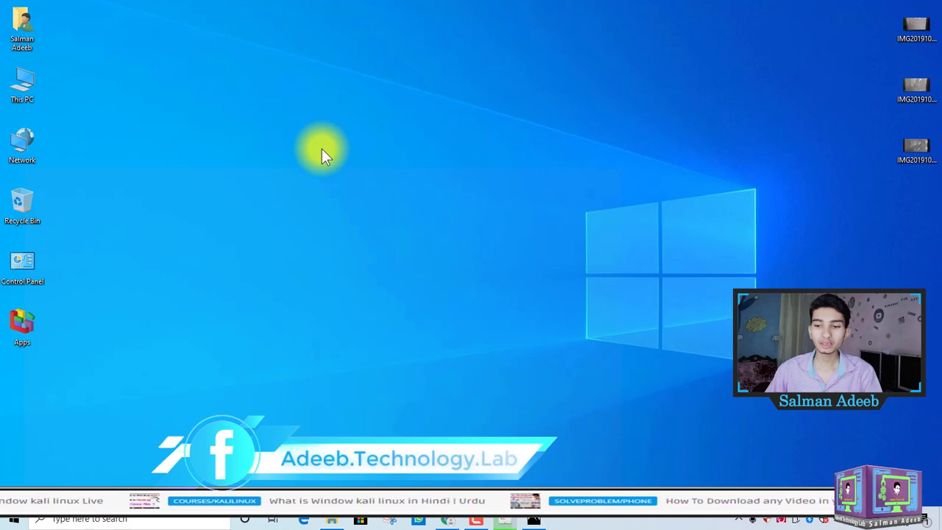
- Open the print settings for the second image on the desktop, keeping HP 1320n as the printer
left_click(914, 86)
right_click(914, 86)
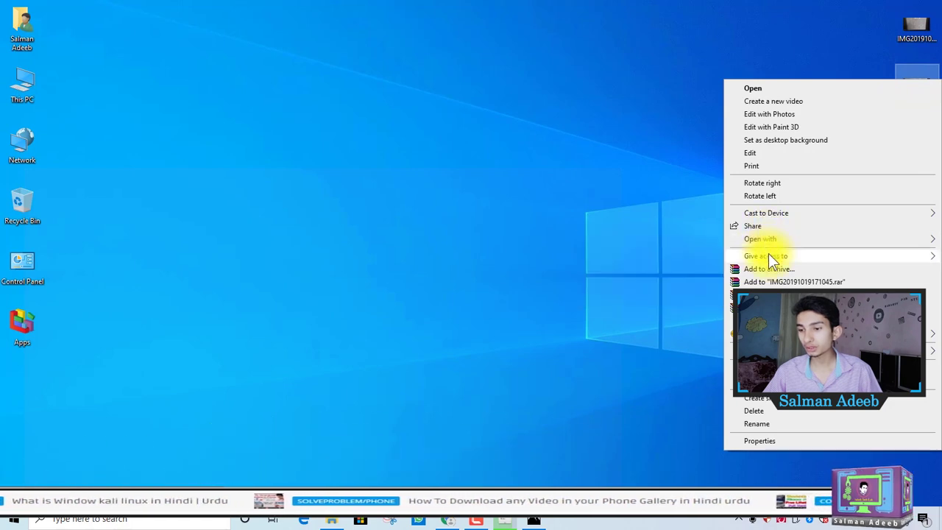
mouse_move(777, 239)
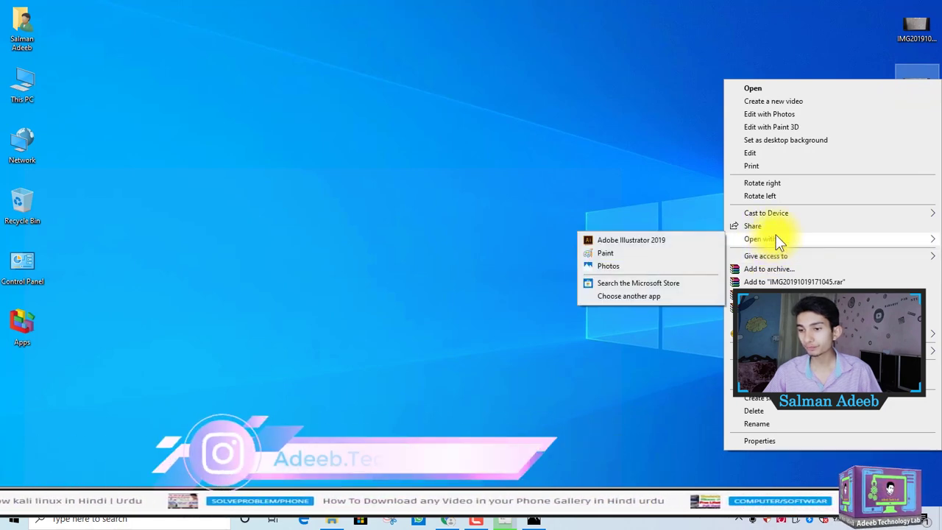
left_click(766, 165)
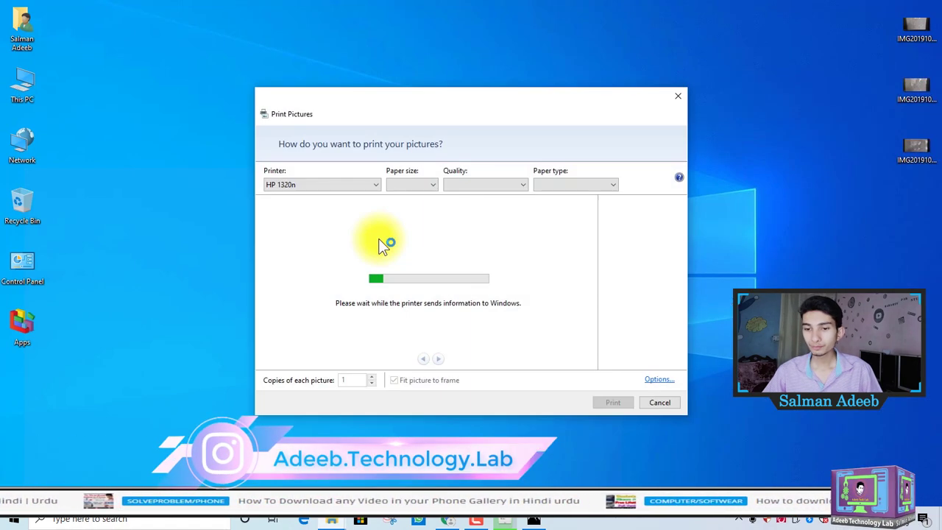
left_click(271, 184)
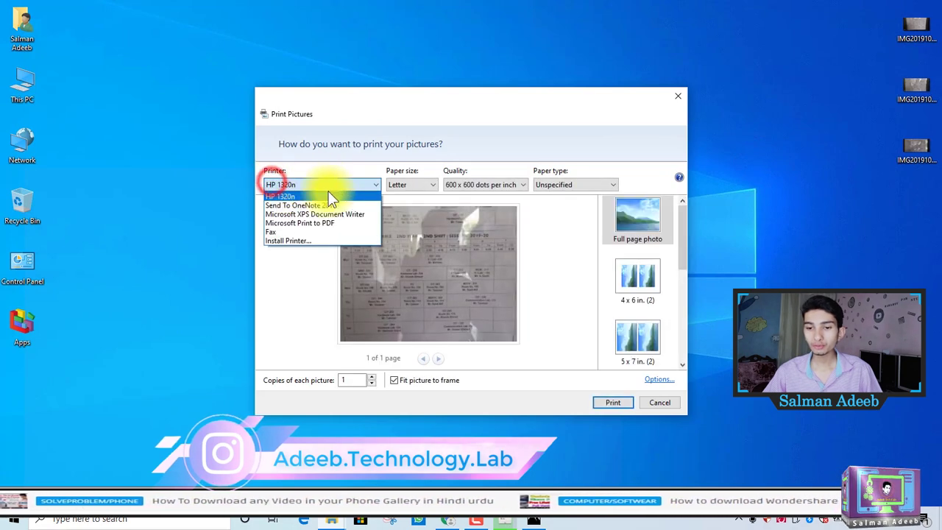
left_click(354, 137)
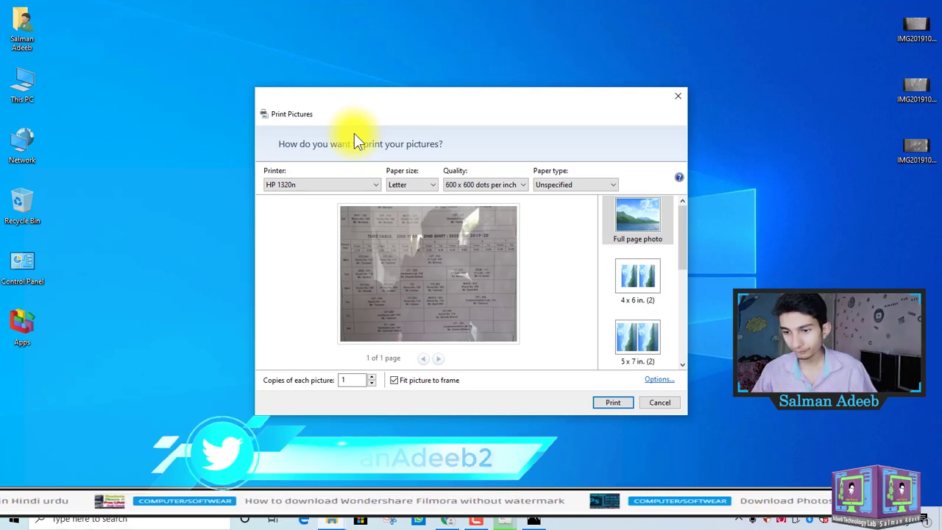
- Compare the preview with and without Fit picture to frame, and print the picture with that option enabled
left_click(399, 379)
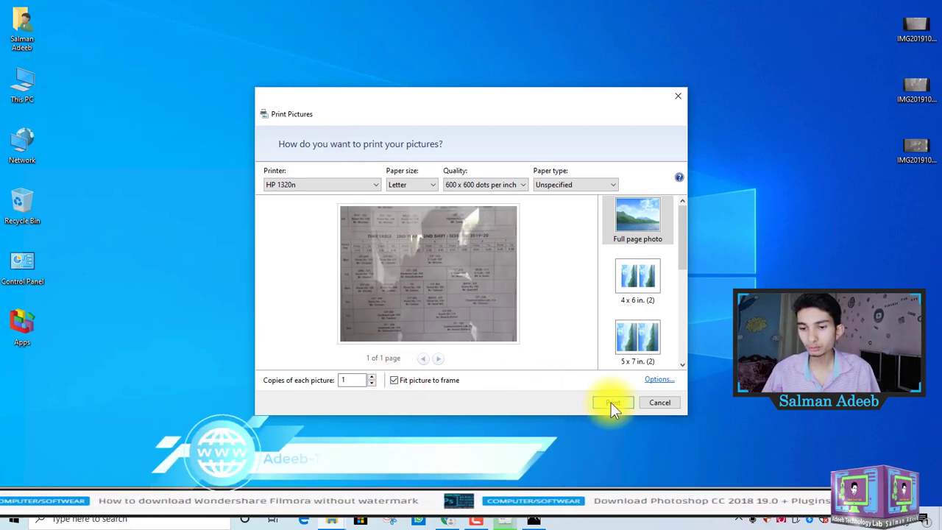
left_click(399, 379)
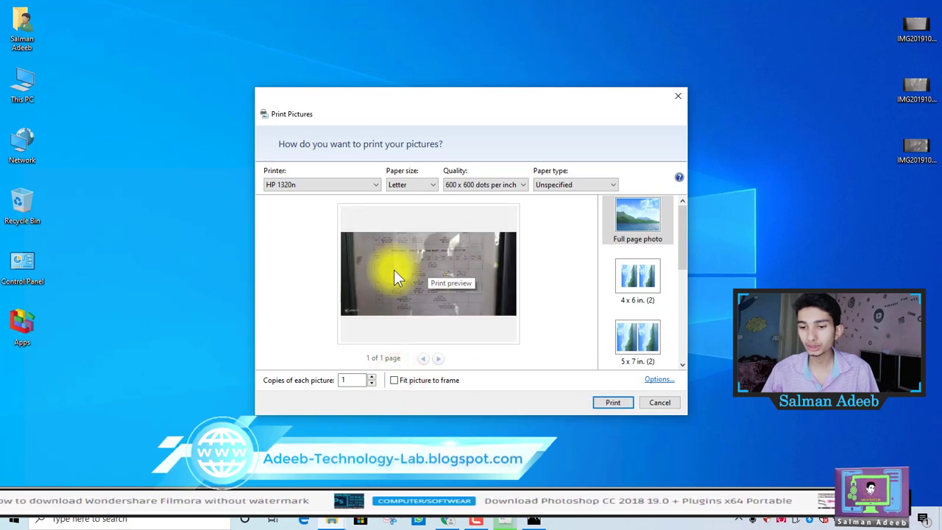
left_click(396, 380)
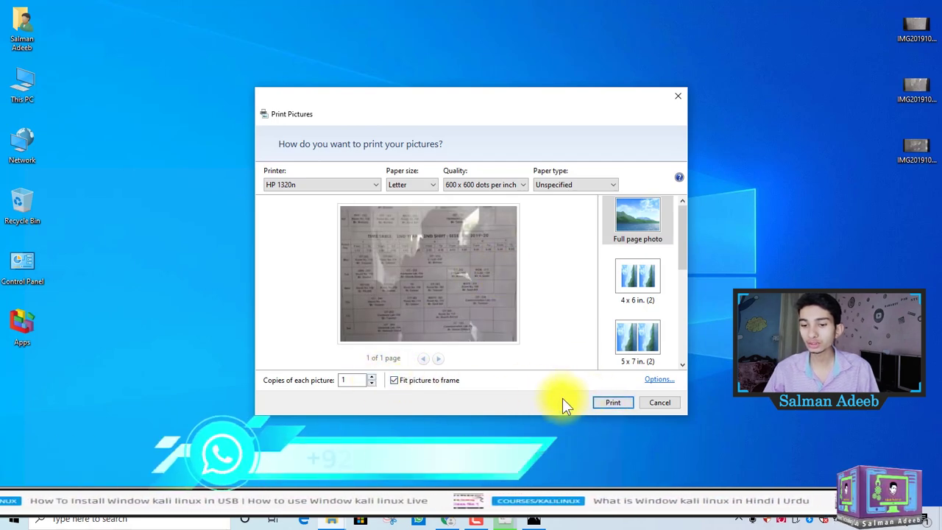
left_click(611, 403)
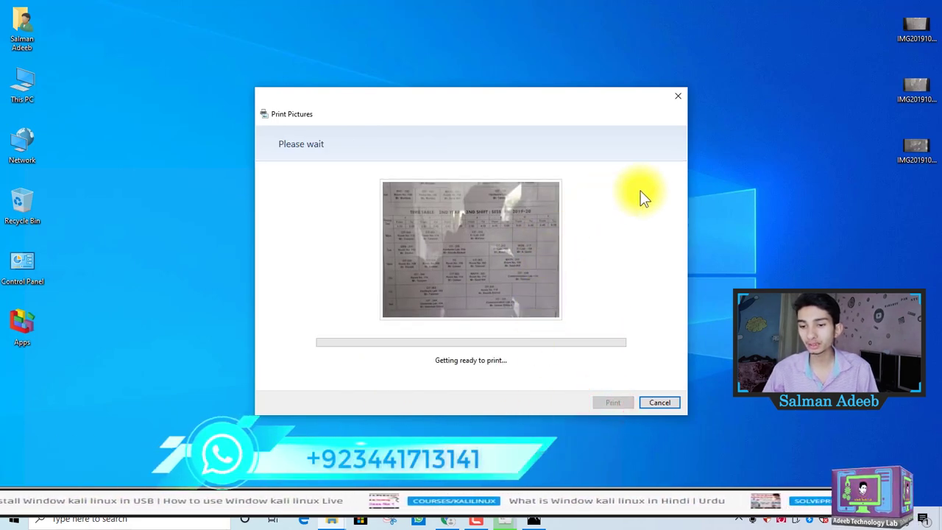